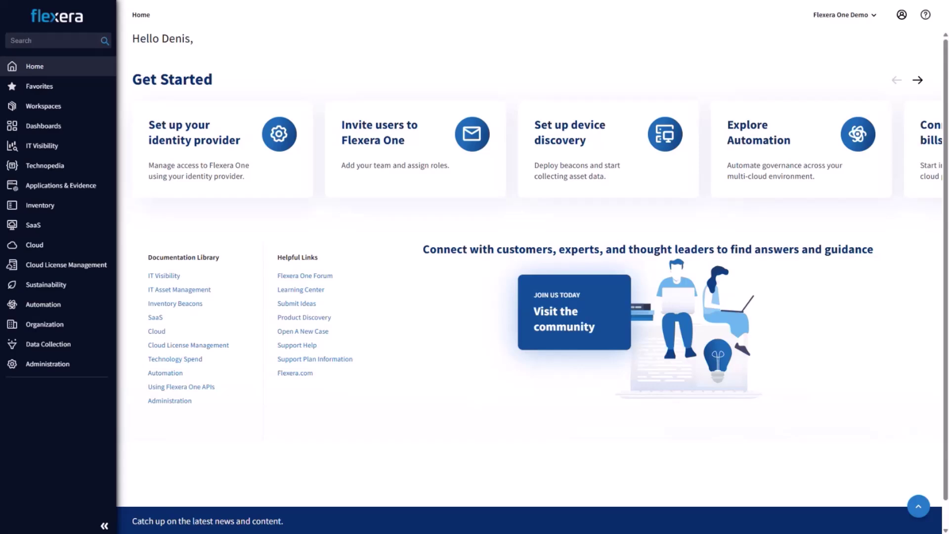
- Open the Automation catalog, clear the preselected category filters and show only the Cost category
mouse_move(54, 310)
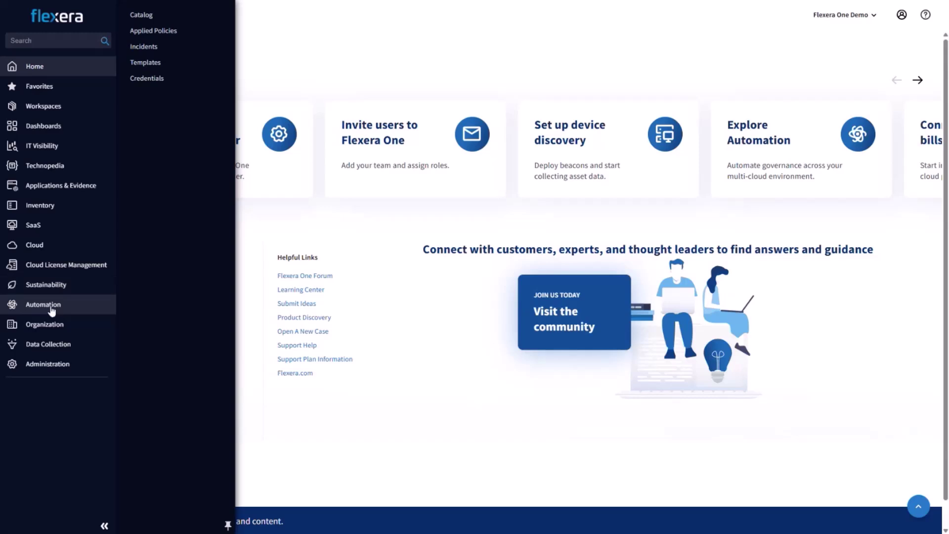
left_click(147, 16)
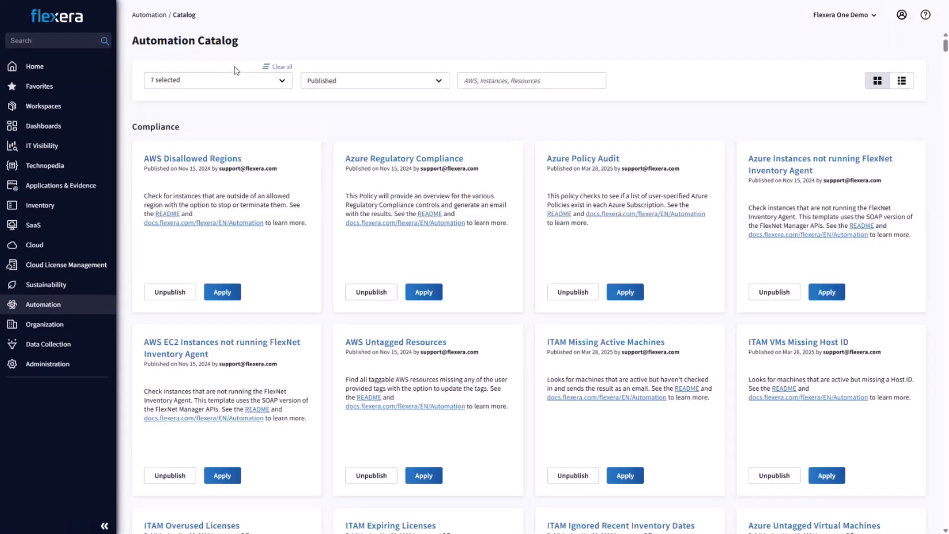
left_click(283, 68)
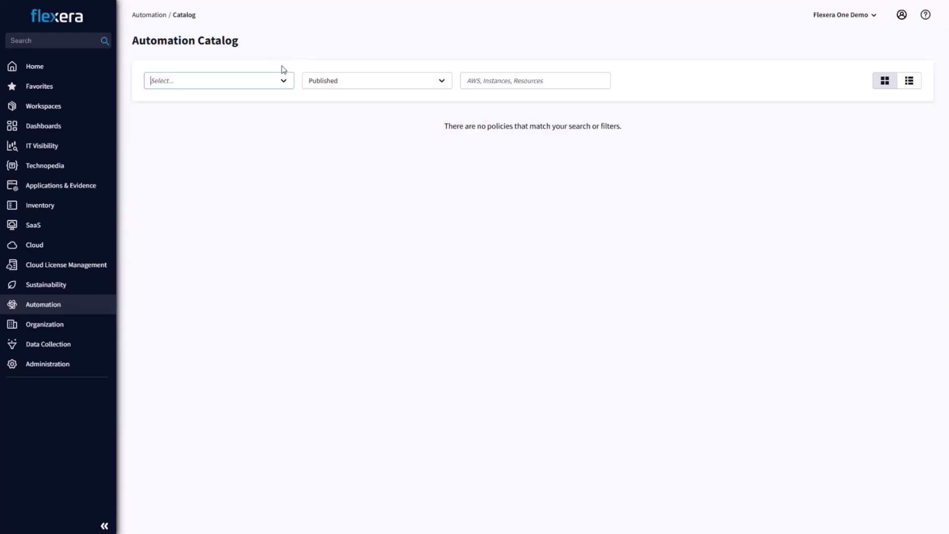
left_click(286, 83)
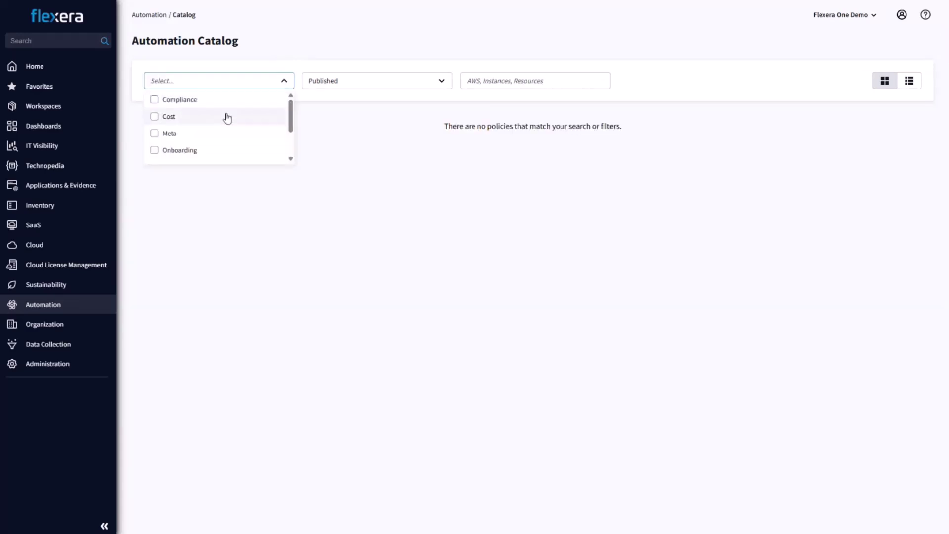
left_click(155, 117)
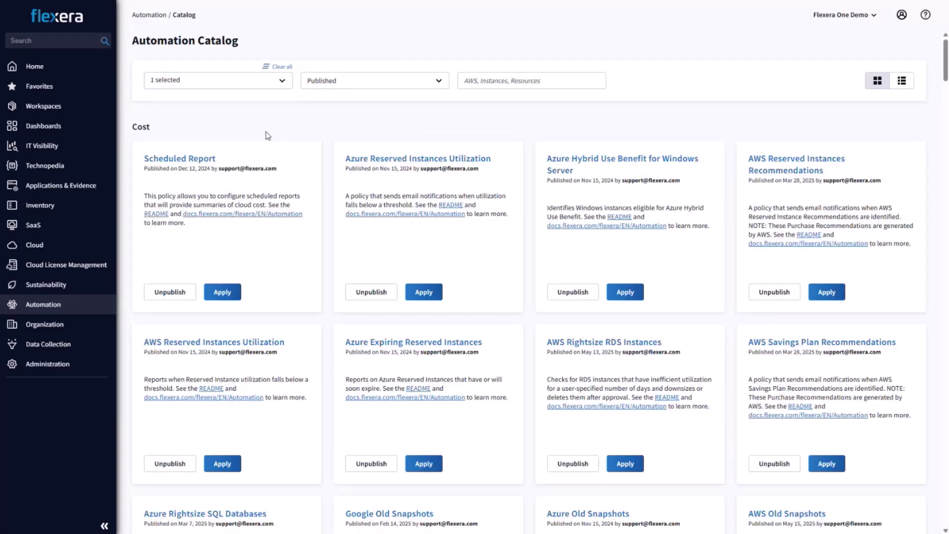
- Search the catalog for "report" and start applying the Scheduled Report policy
left_click(501, 82)
type("report")
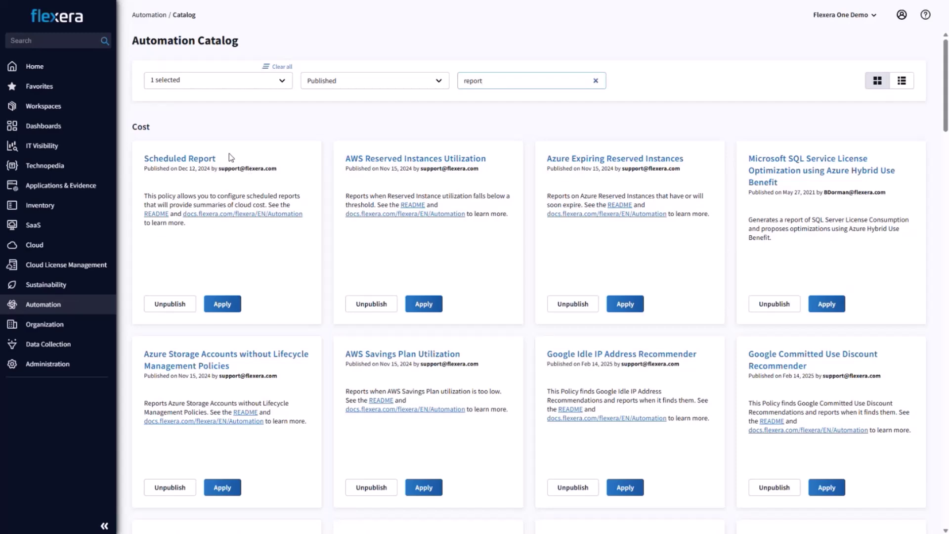
left_click(229, 305)
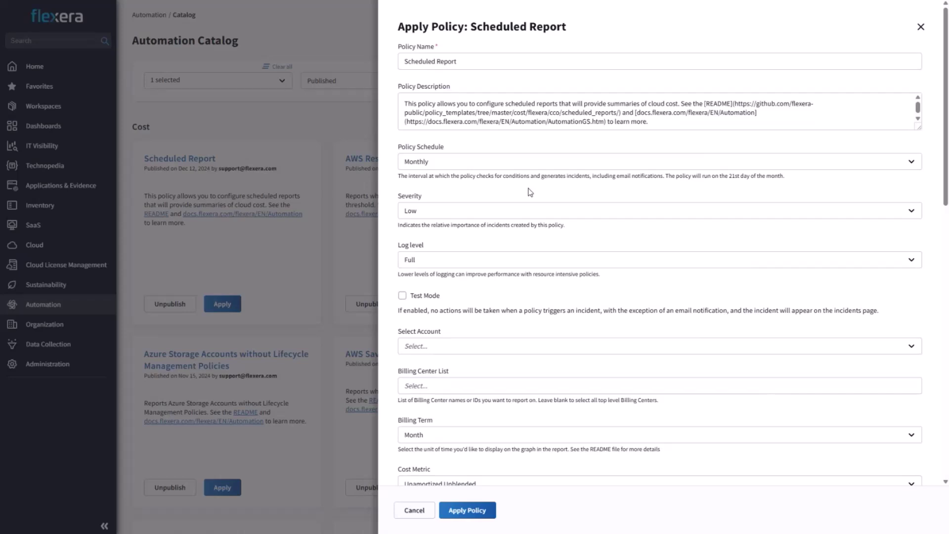
- Choose Monthly as the policy schedule for the Scheduled Report
left_click(450, 164)
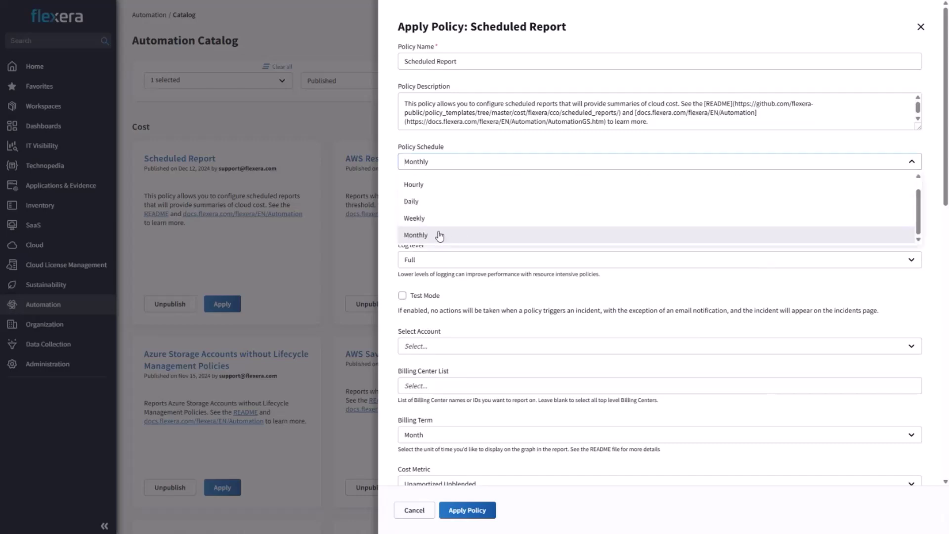
scroll(424, 207, "up", 1)
scroll(436, 198, "down", 1)
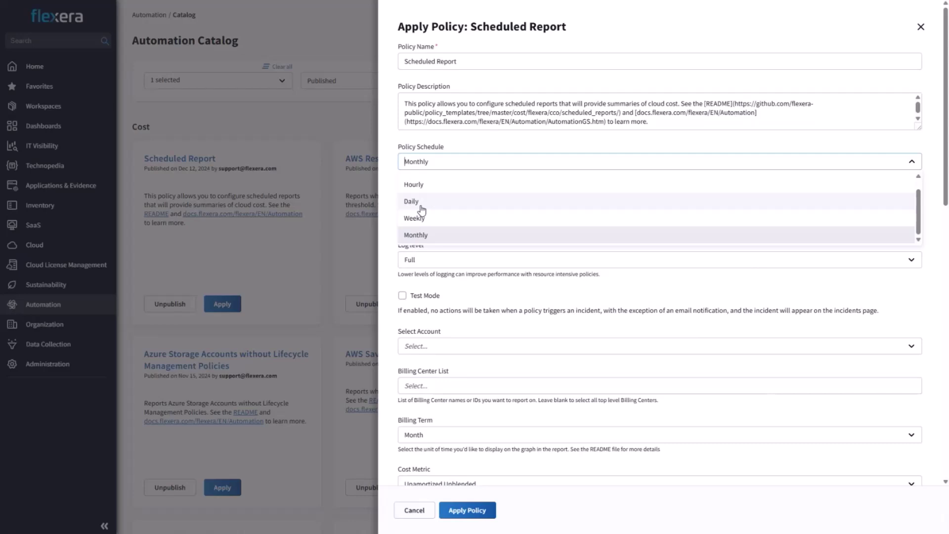
left_click(423, 236)
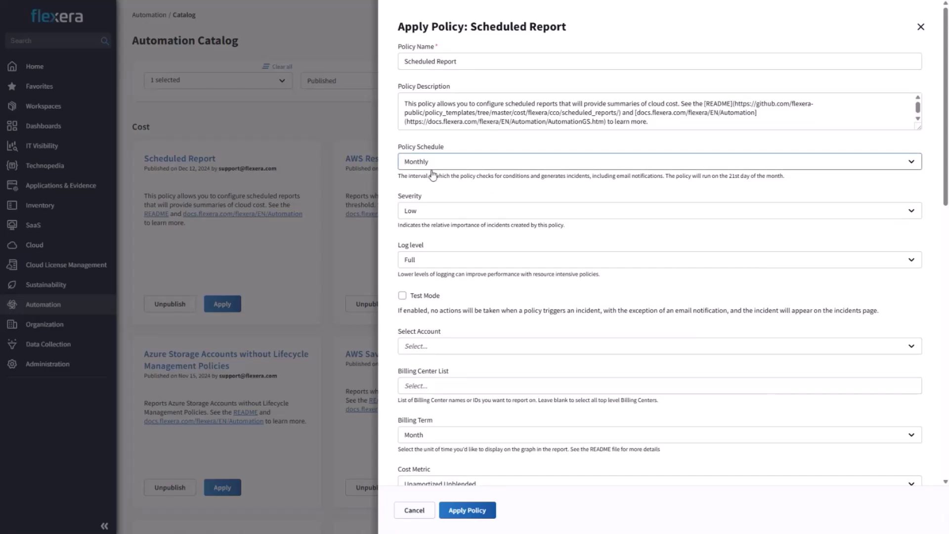
- Select the Flexera One Demo account and the Flexera API credentials for the policy
scroll(445, 213, "down", 1)
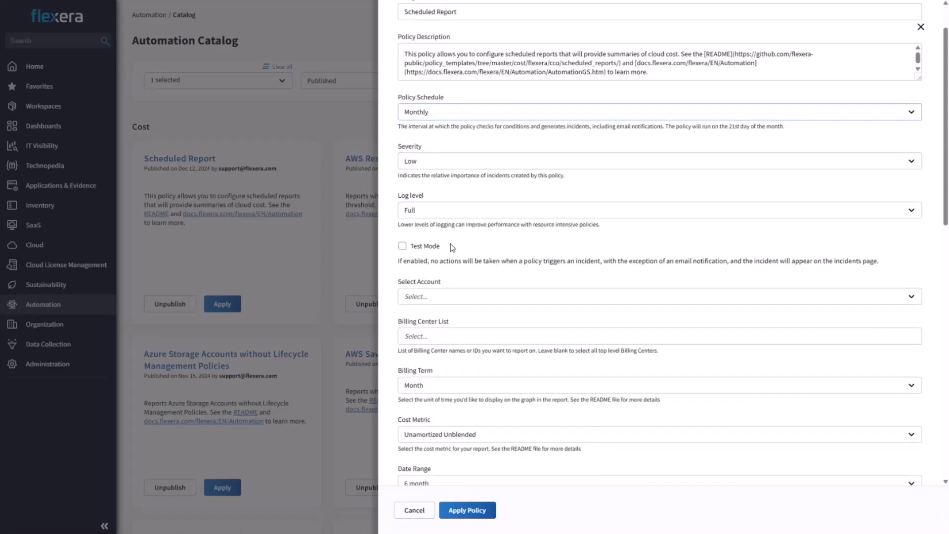
scroll(464, 251, "down", 2)
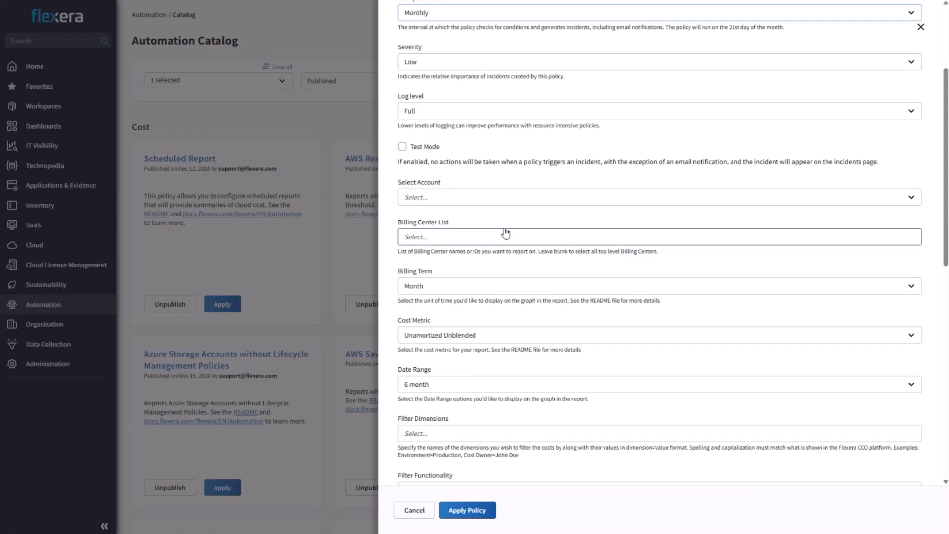
left_click(455, 200)
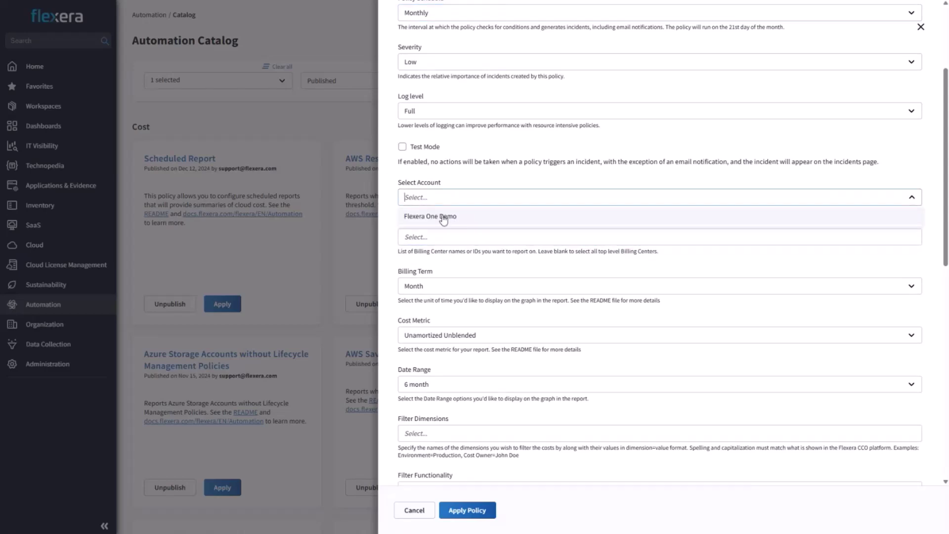
left_click(443, 218)
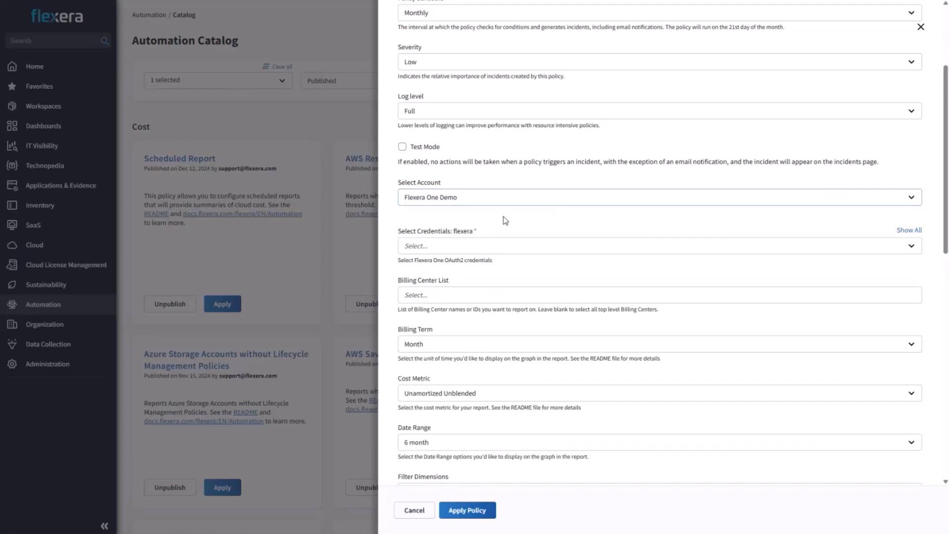
left_click(505, 245)
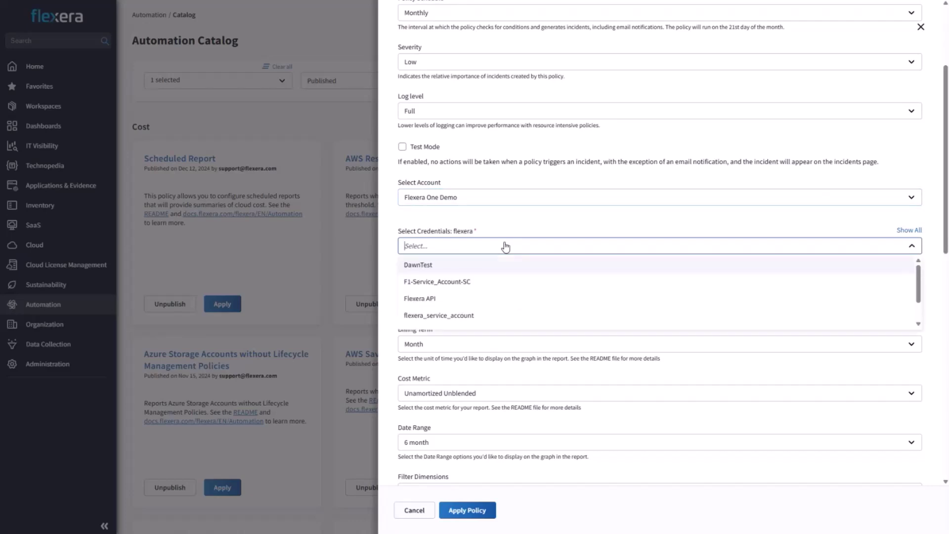
left_click(428, 300)
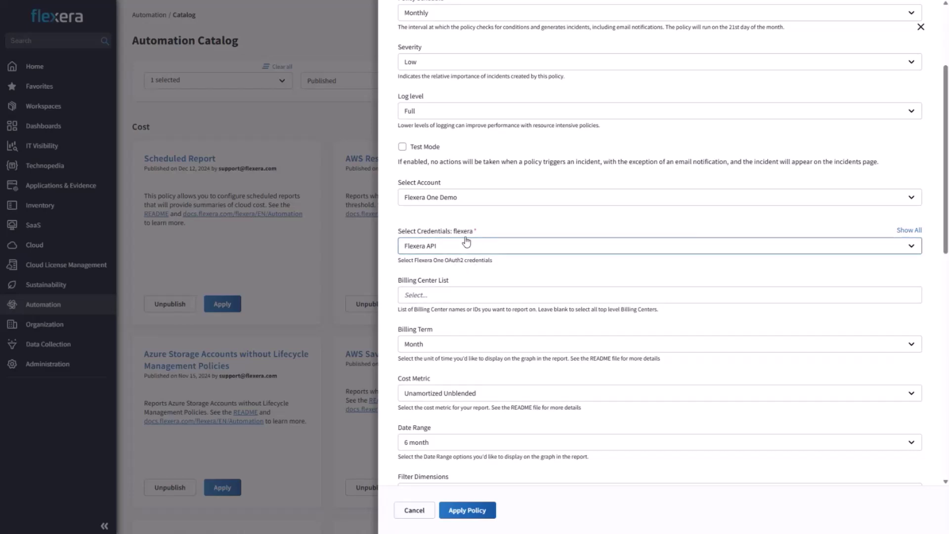
- Choose Month as the billing term and review the available cost metric options
scroll(469, 245, "down", 1)
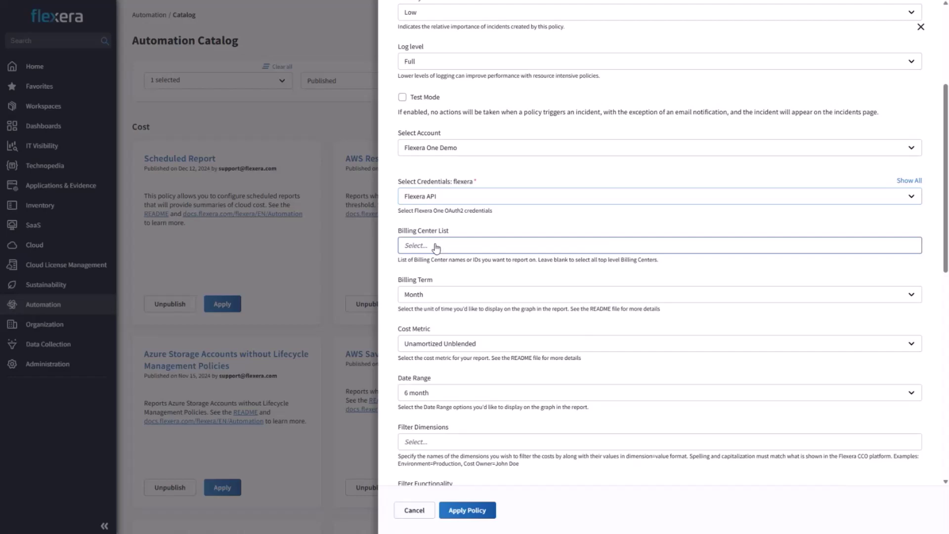
scroll(444, 269, "down", 1)
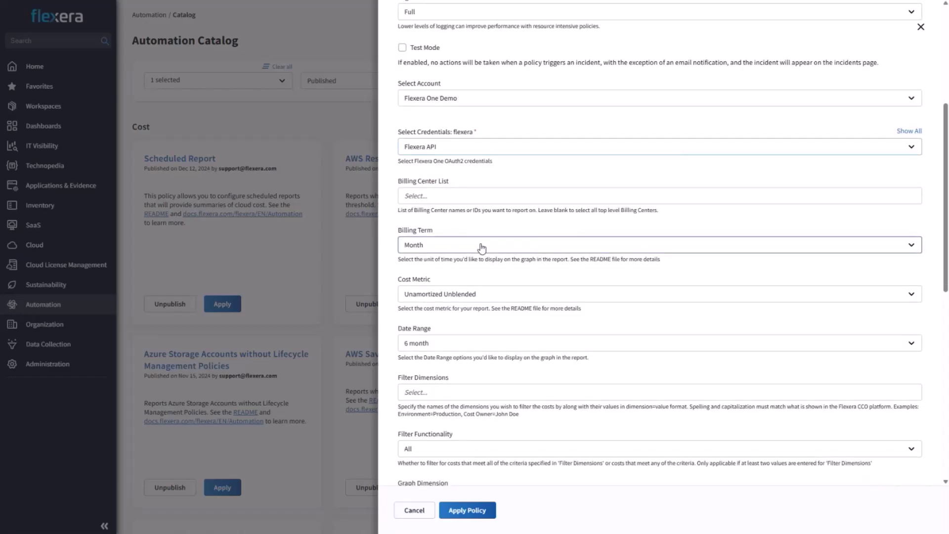
left_click(483, 247)
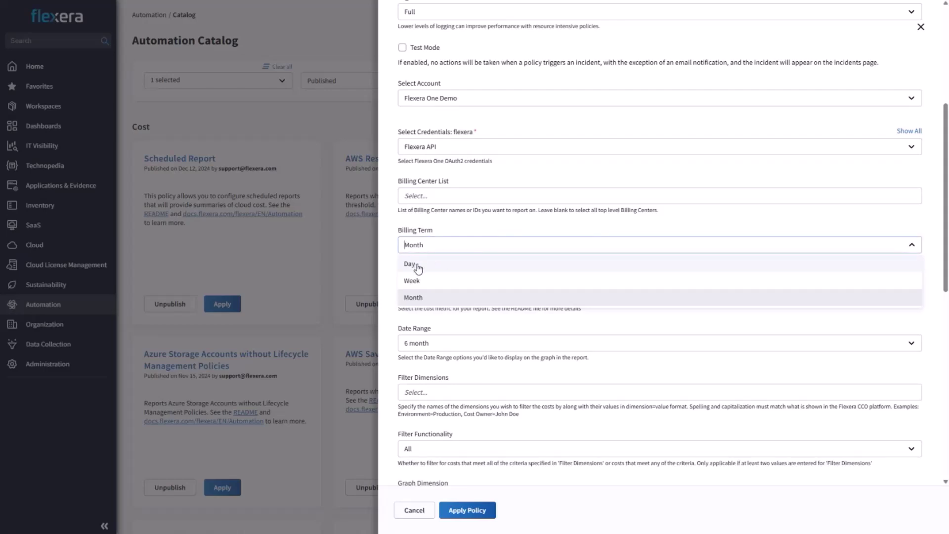
left_click(414, 298)
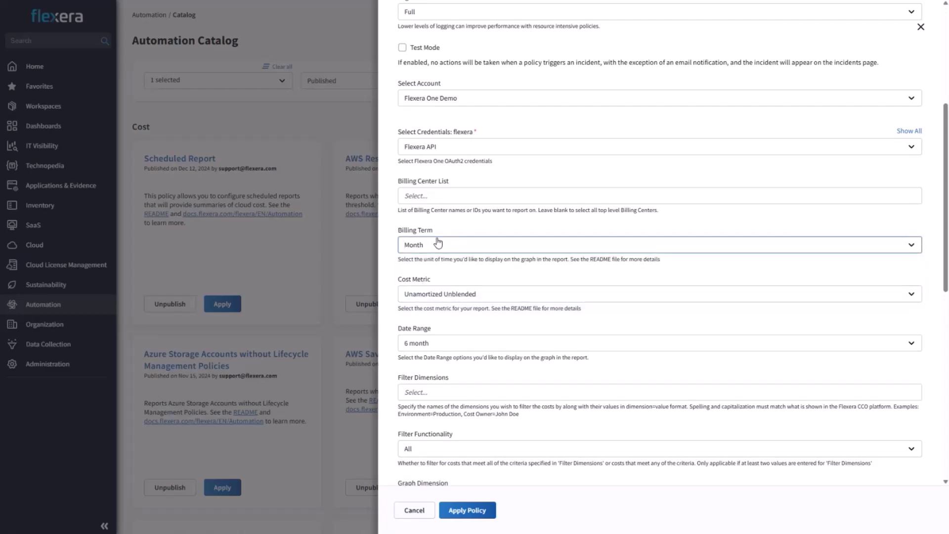
scroll(437, 242, "down", 1)
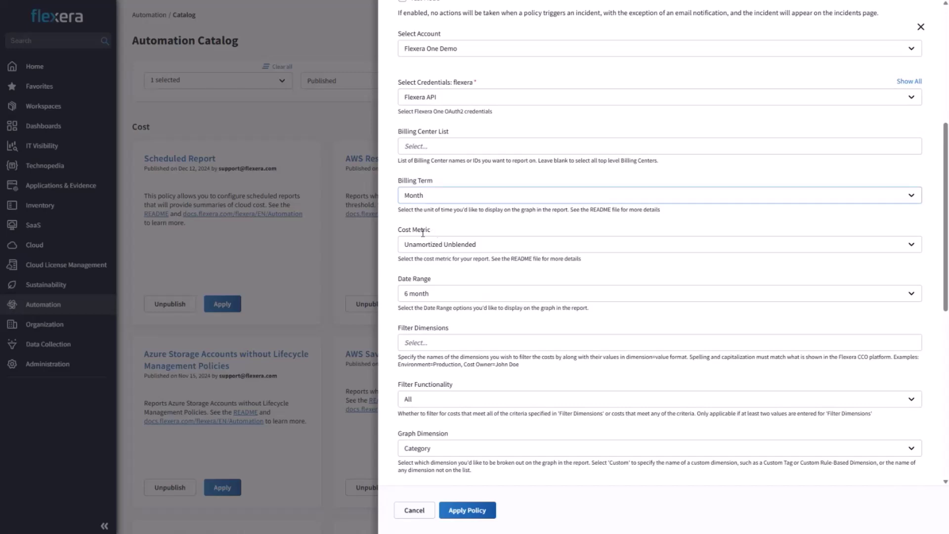
left_click(494, 250)
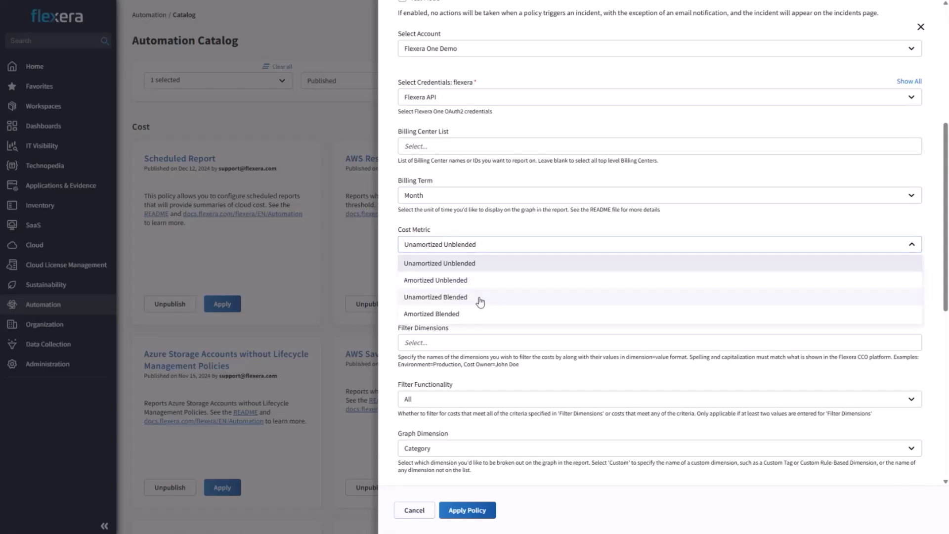
left_click(478, 238)
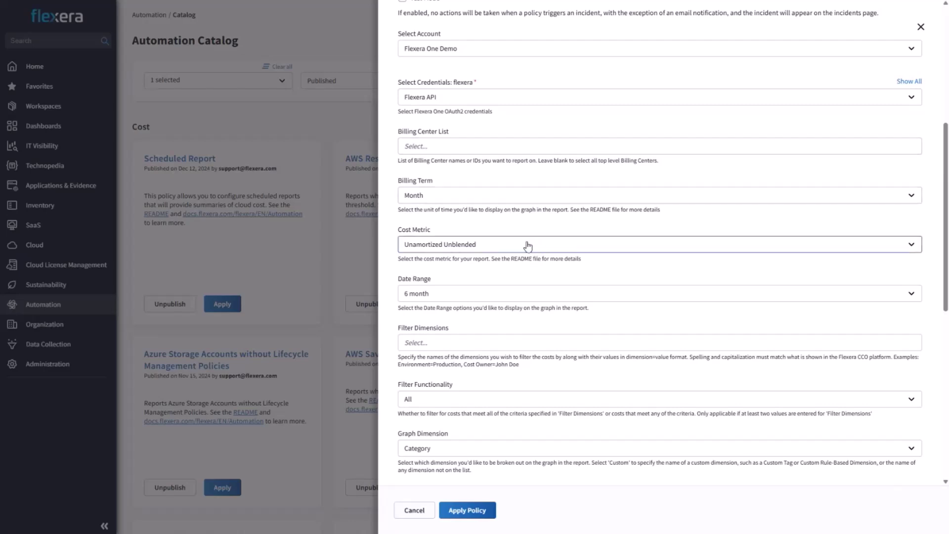
- Set the report's date range to 3 month
scroll(525, 243, "down", 2)
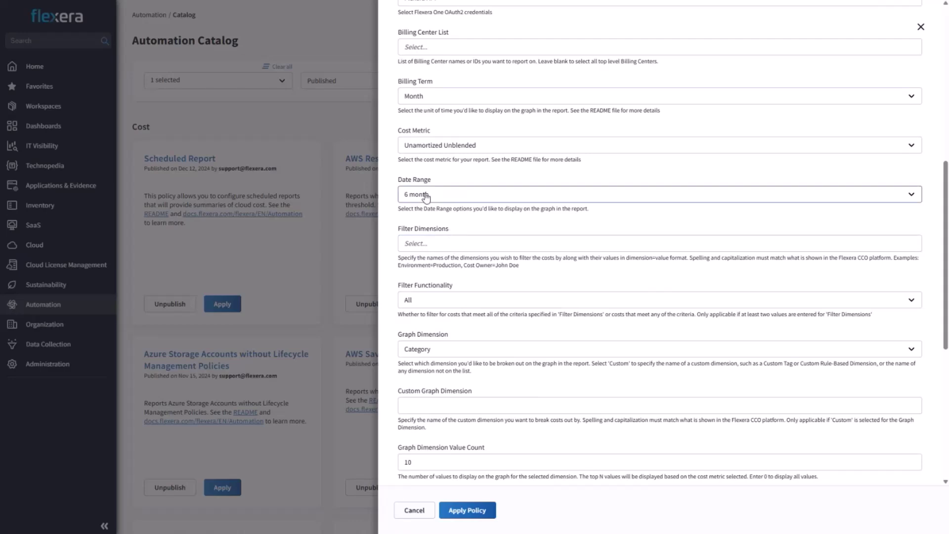
left_click(438, 195)
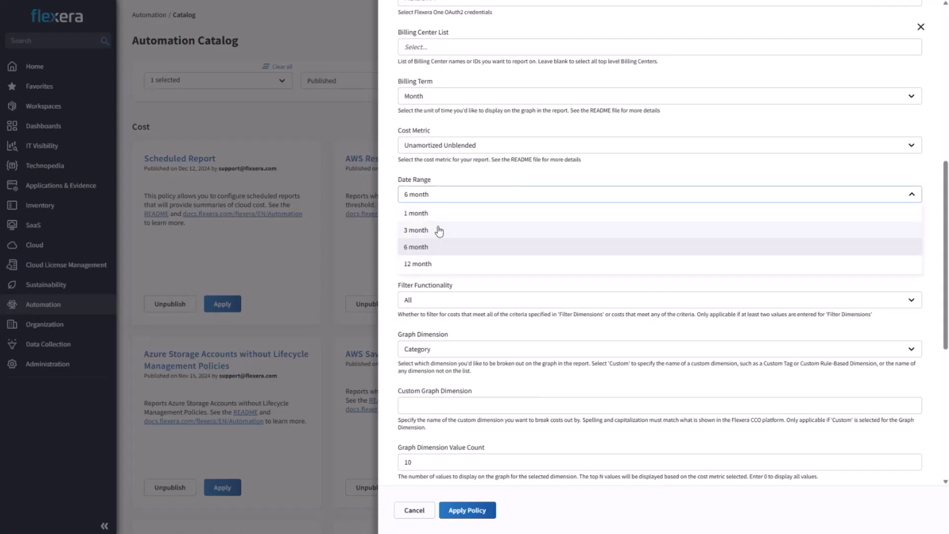
left_click(438, 226)
left_click(440, 200)
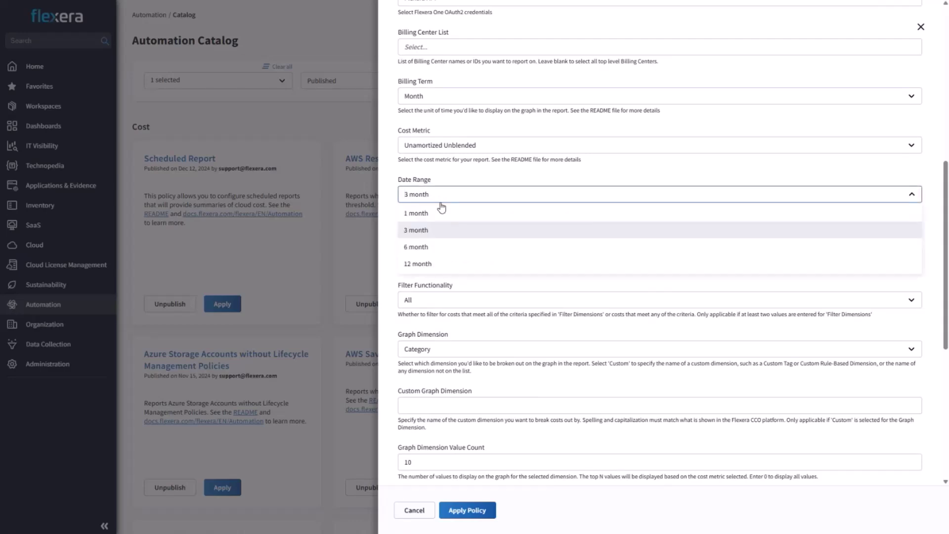
left_click(428, 231)
- Add Application=CRM as a filter dimension for the report
left_click(449, 245)
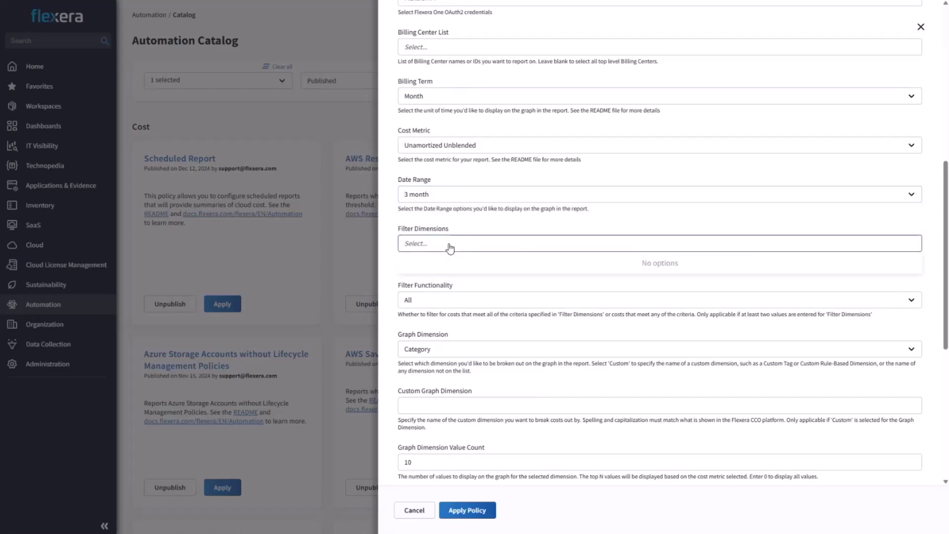
left_click(475, 233)
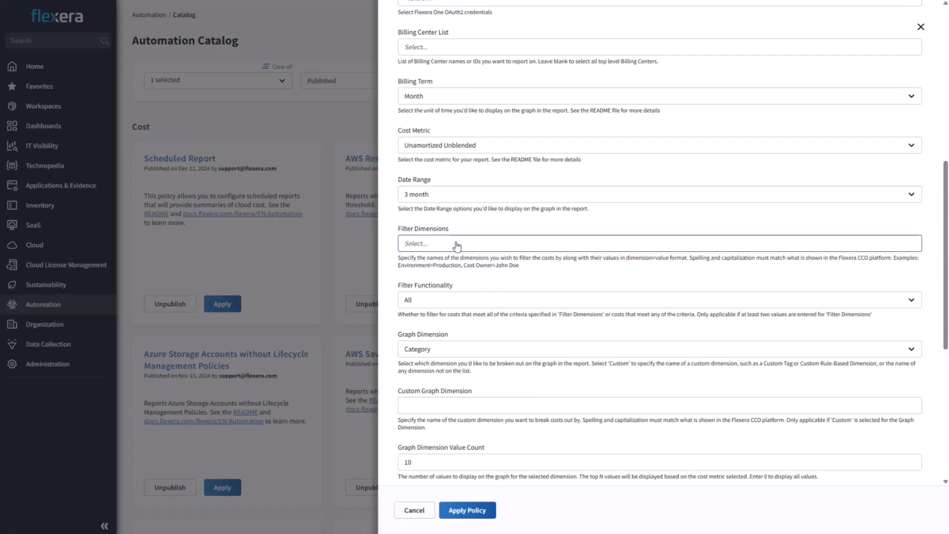
left_click(457, 246)
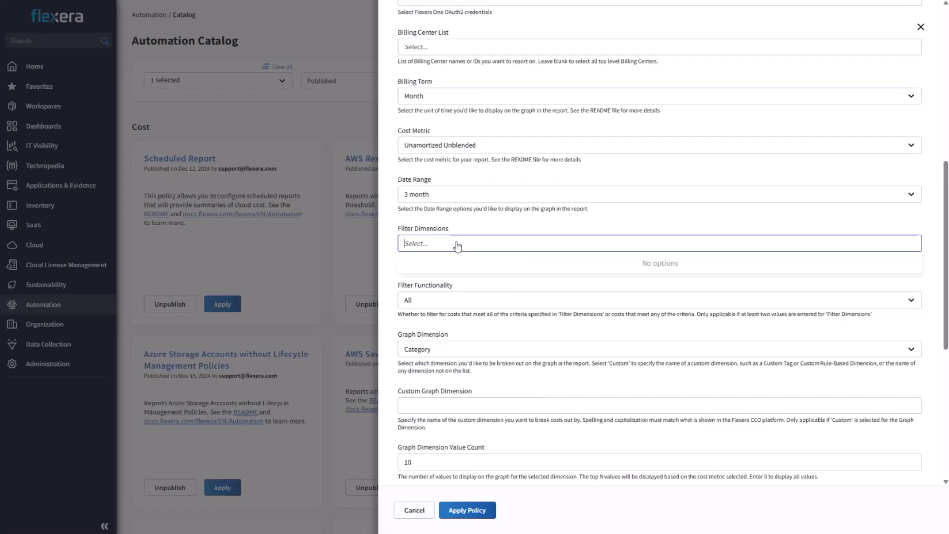
type("Application")
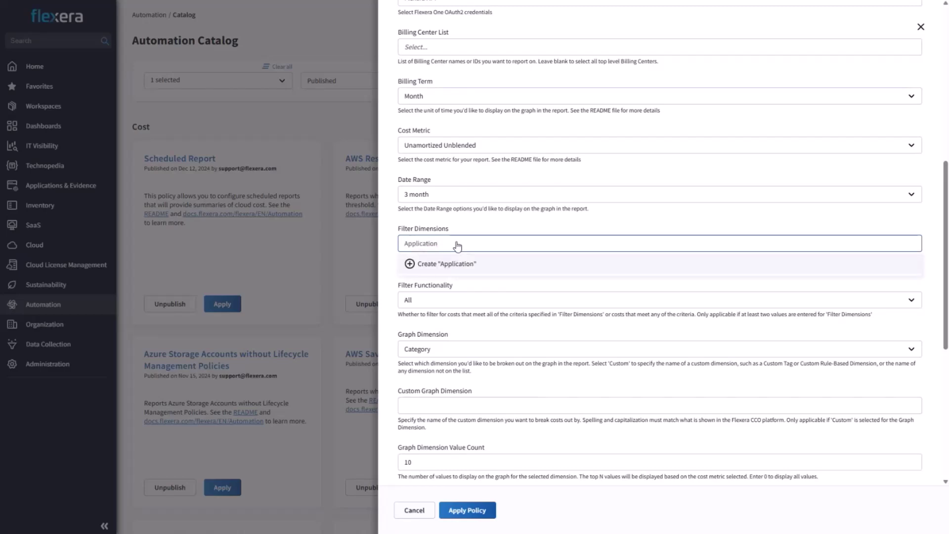
type("=CRM")
left_click(410, 265)
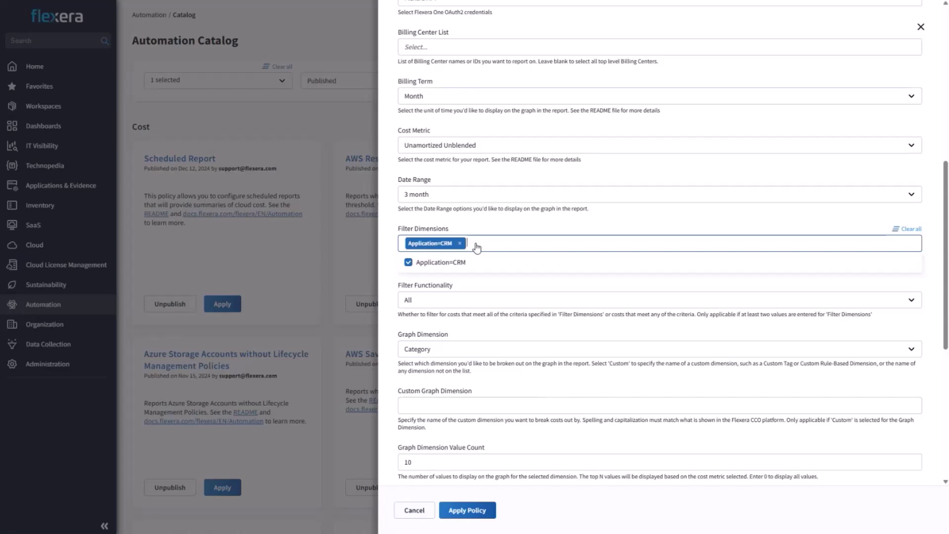
type("Servc")
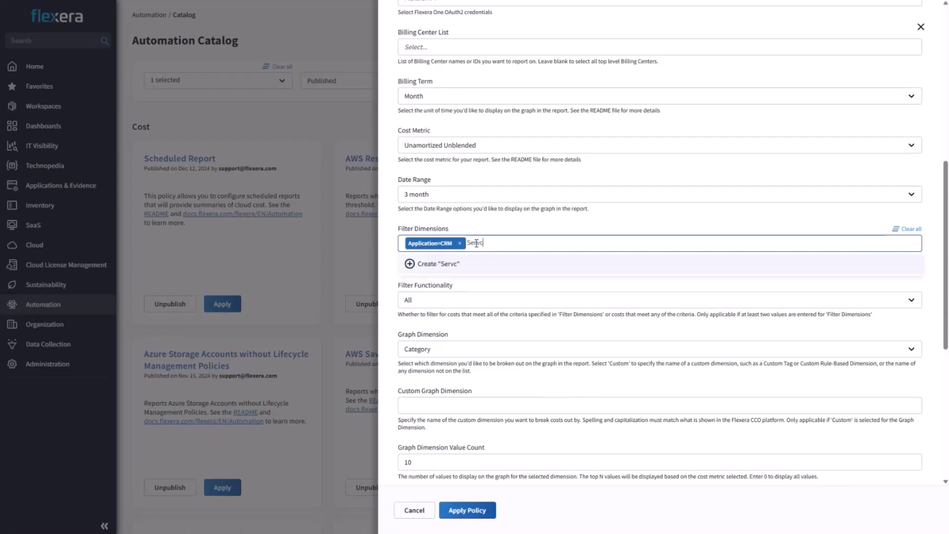
key("BackSpace")
type("-cice=EC2")
key("BackSpace")
key("BackSpace")
key("BackSpace")
key("BackSpace")
key("BackSpace")
key("BackSpace")
key("BackSpace")
key("BackSpace")
key("BackSpace")
key("BackSpace")
key("BackSpace")
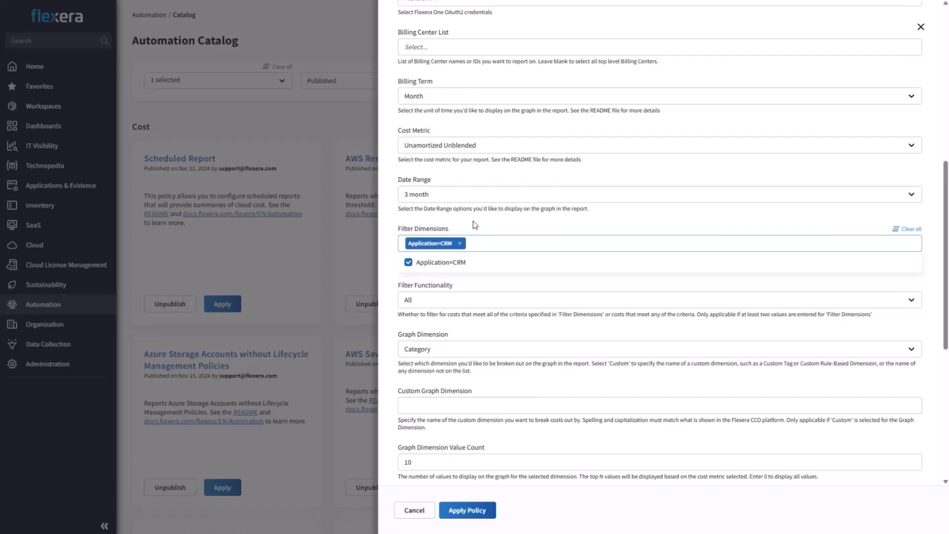
left_click(501, 286)
- Review the filter functionality options, keeping All
scroll(501, 287, "down", 2)
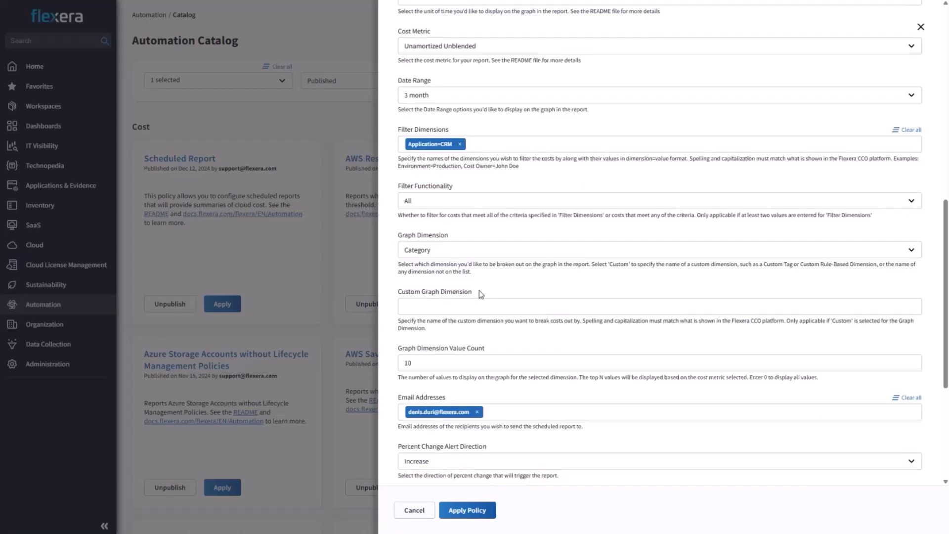
left_click(443, 201)
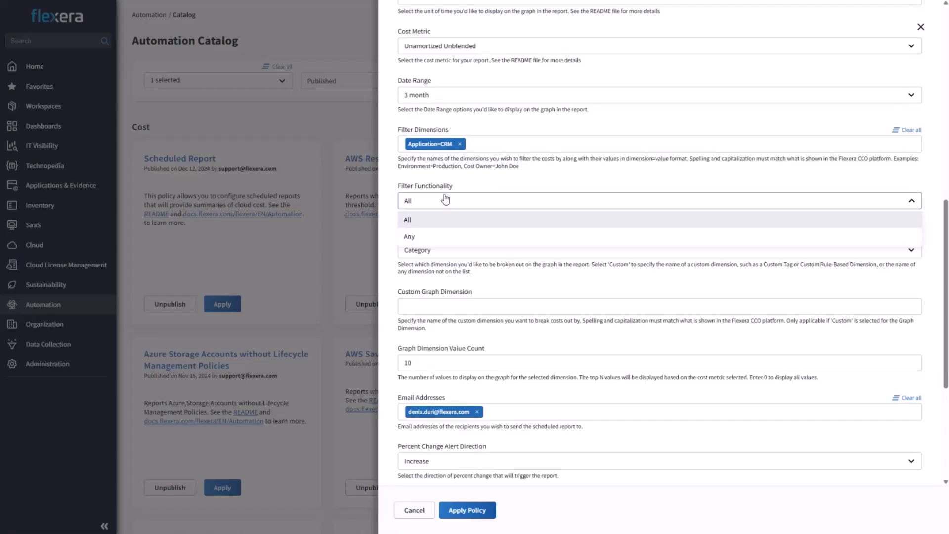
left_click(467, 200)
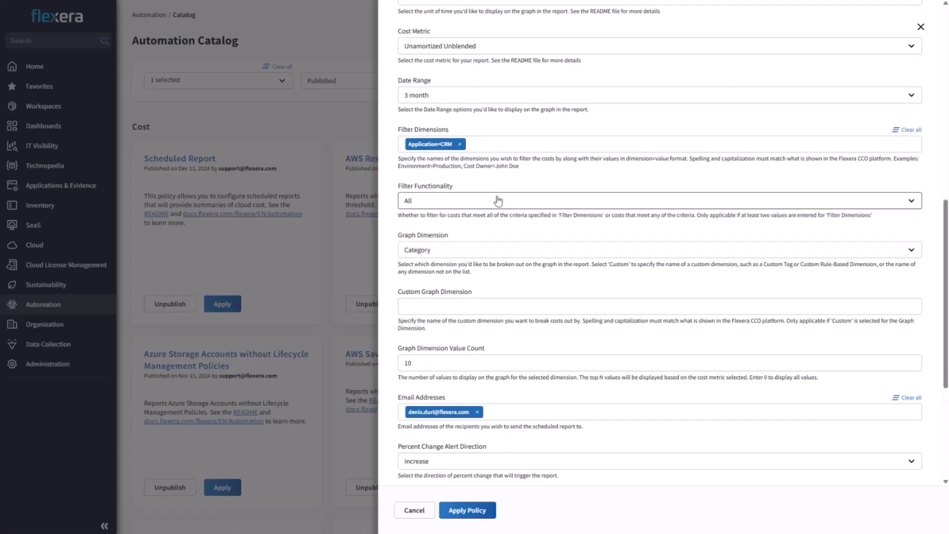
- Try the Custom option as the report's graph dimension and go to the field for its custom dimension name
scroll(496, 200, "down", 2)
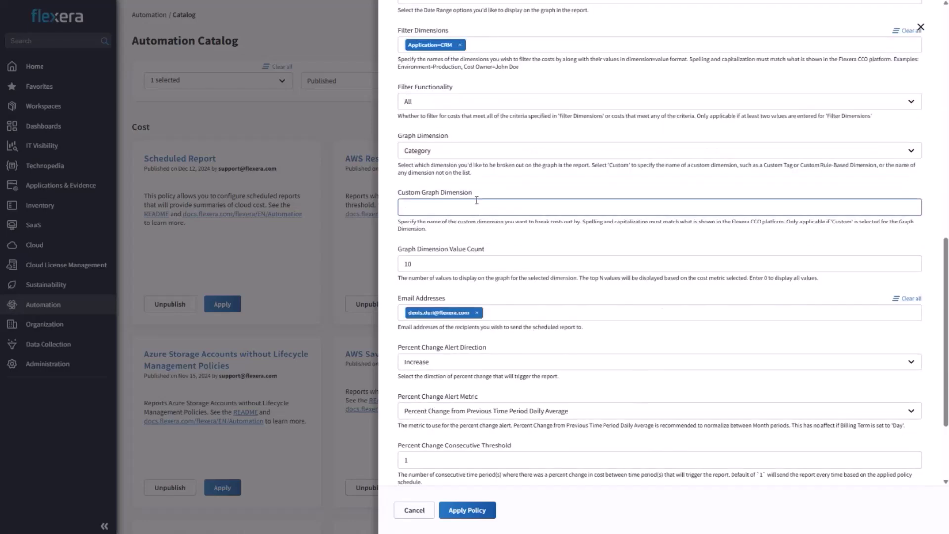
left_click(443, 151)
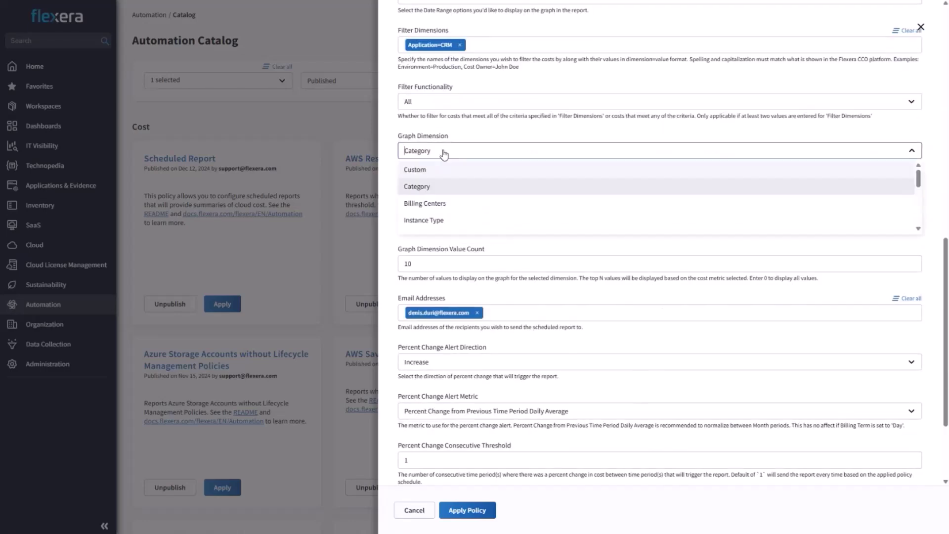
left_click(424, 172)
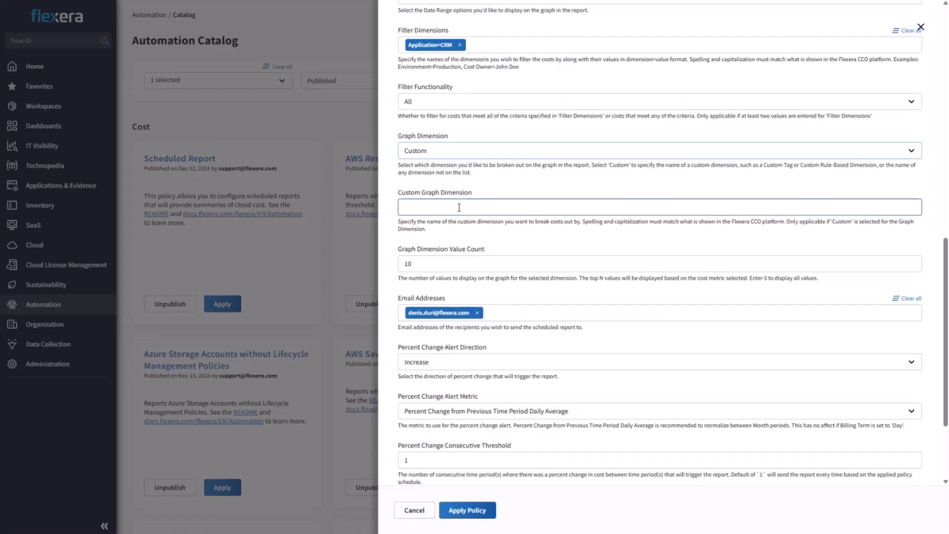
left_click(458, 207)
- Look through the available graph dimensions and set the report's graph dimension to Billing Centers
left_click(430, 150)
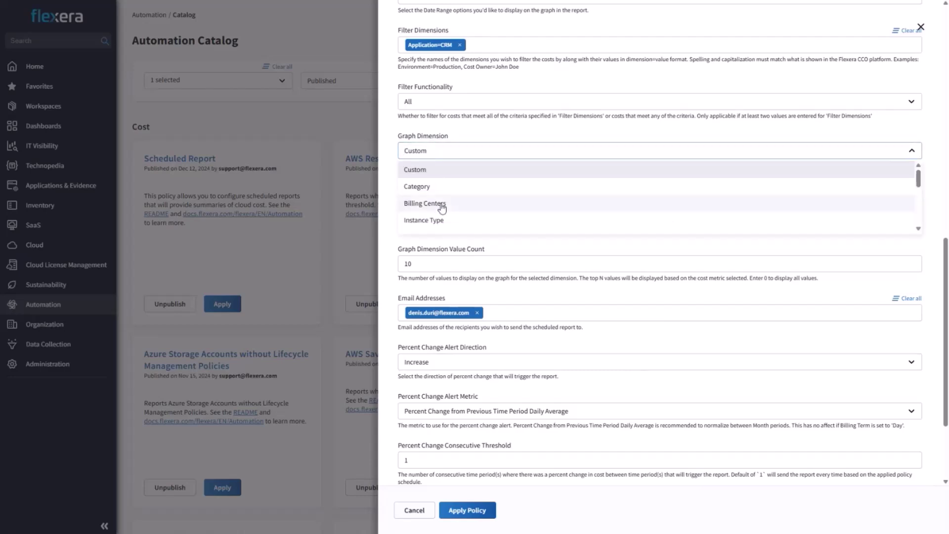
scroll(440, 209, "down", 5)
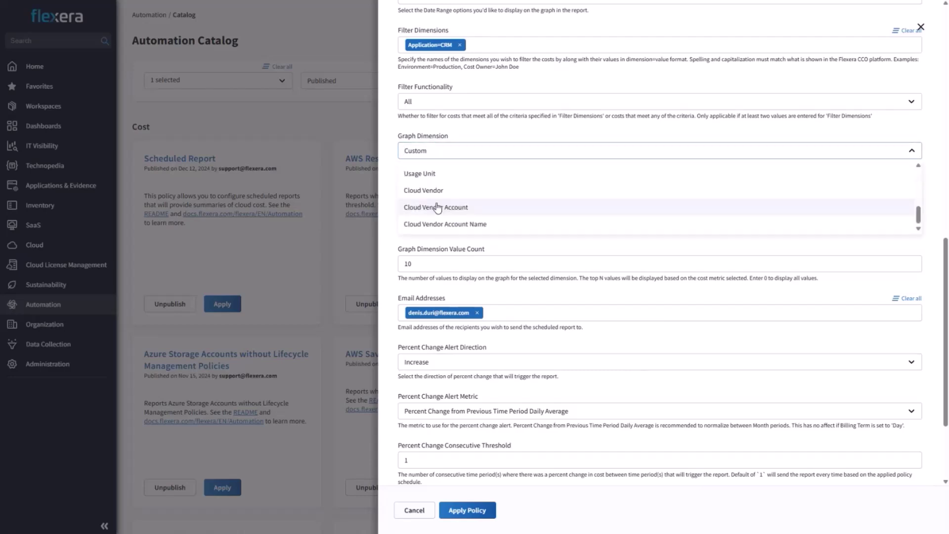
scroll(438, 213, "up", 4)
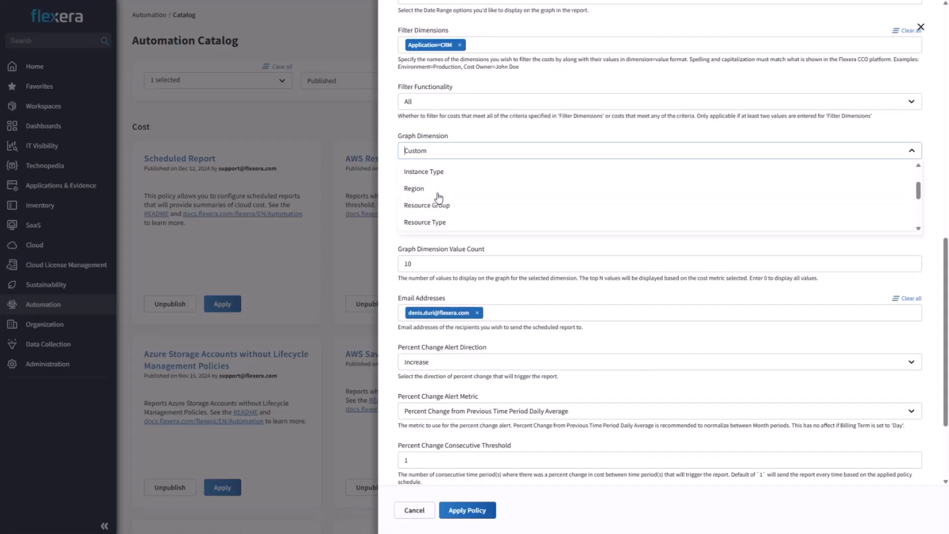
scroll(440, 195, "up", 3)
left_click(439, 201)
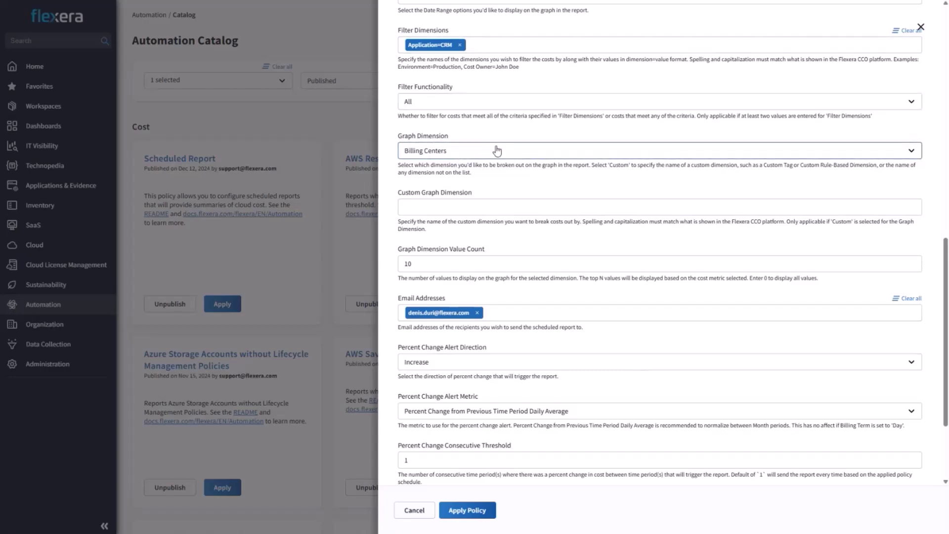
- Set the graph dimension value count to 100
scroll(497, 151, "down", 1)
scroll(498, 150, "down", 1)
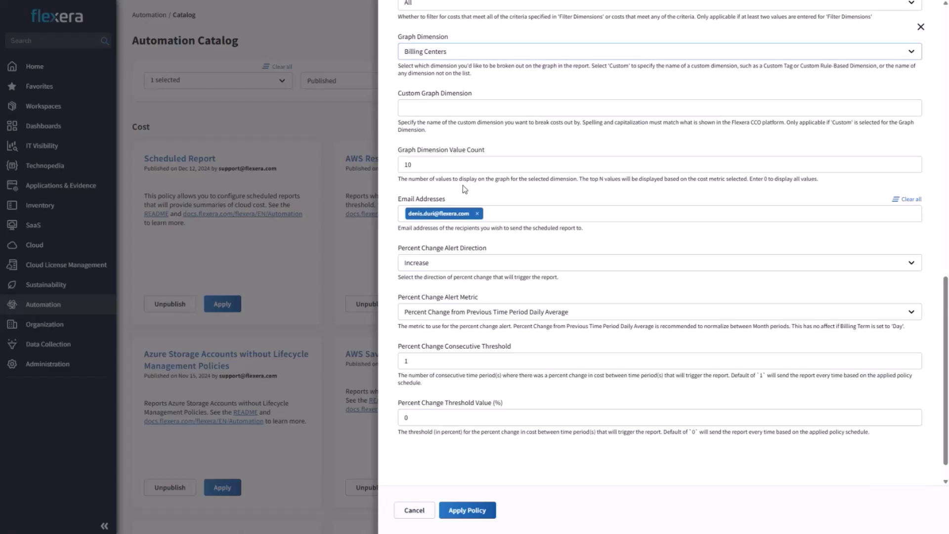
double_click(468, 164)
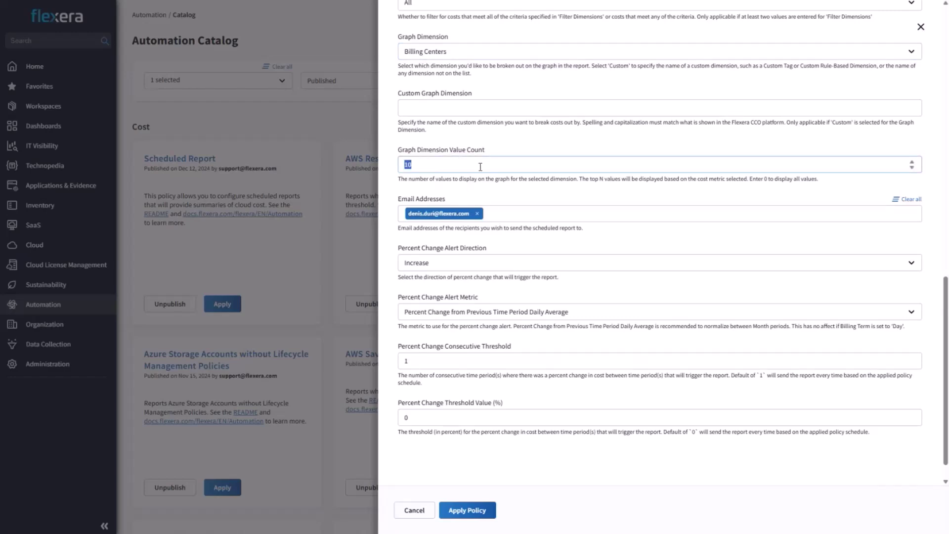
left_click(443, 164)
type("0")
- Try adding a second recipient email address to the report, and deselect it again
scroll(610, 192, "down", 1)
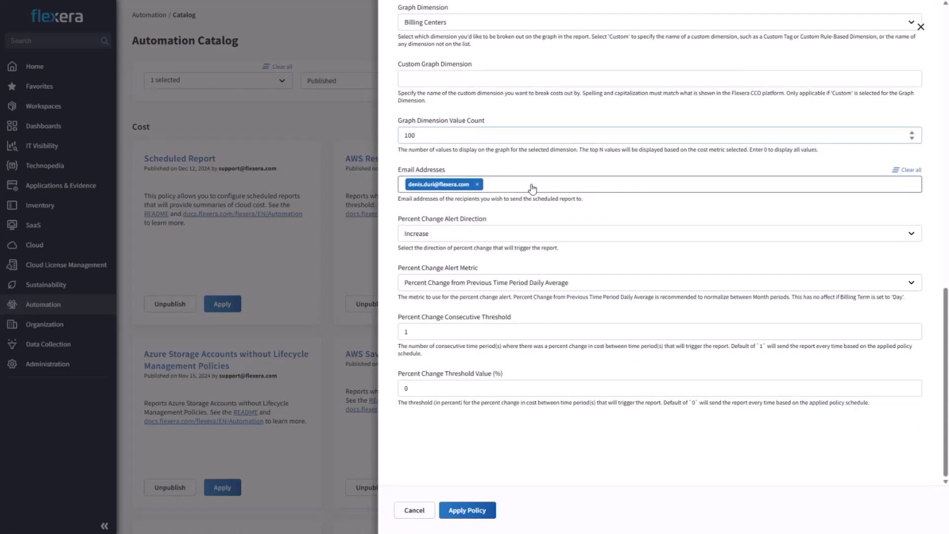
left_click(498, 189)
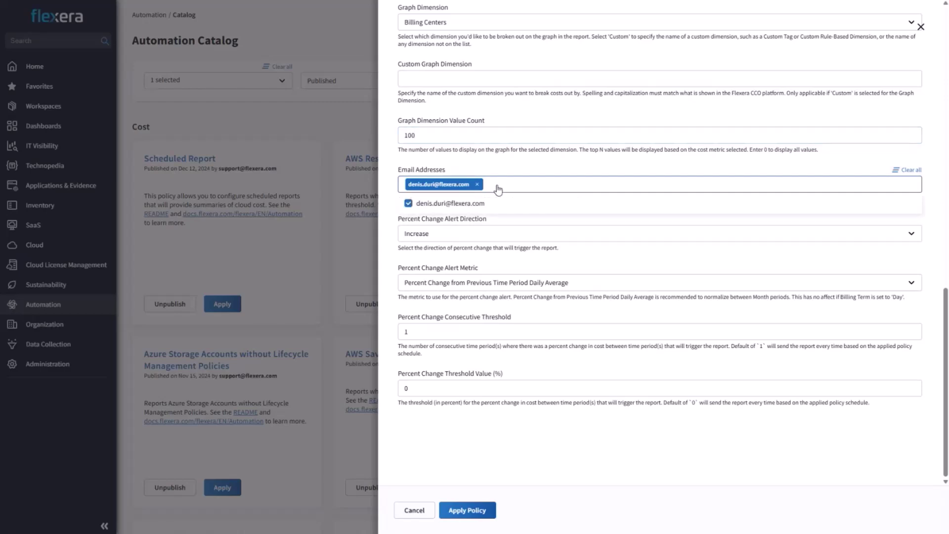
type("mult")
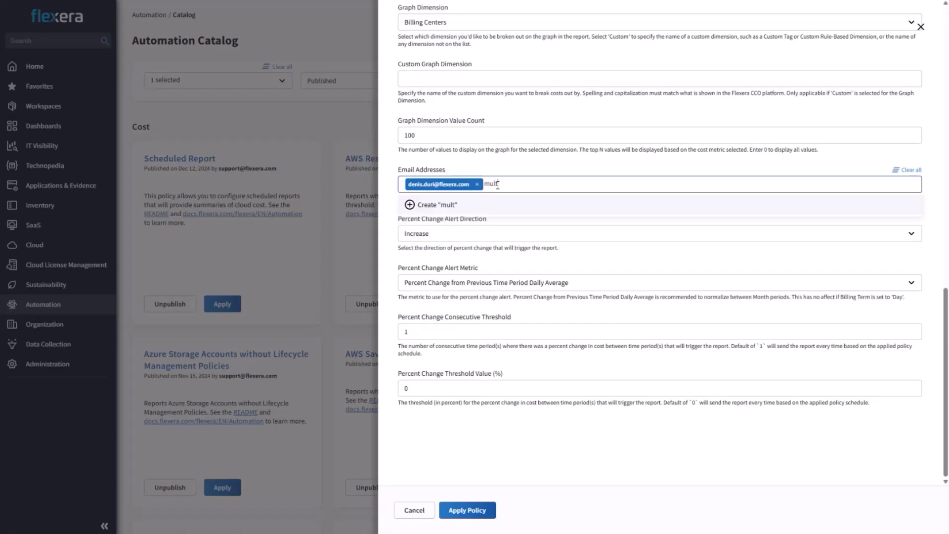
type("iple@here.com")
left_click(413, 203)
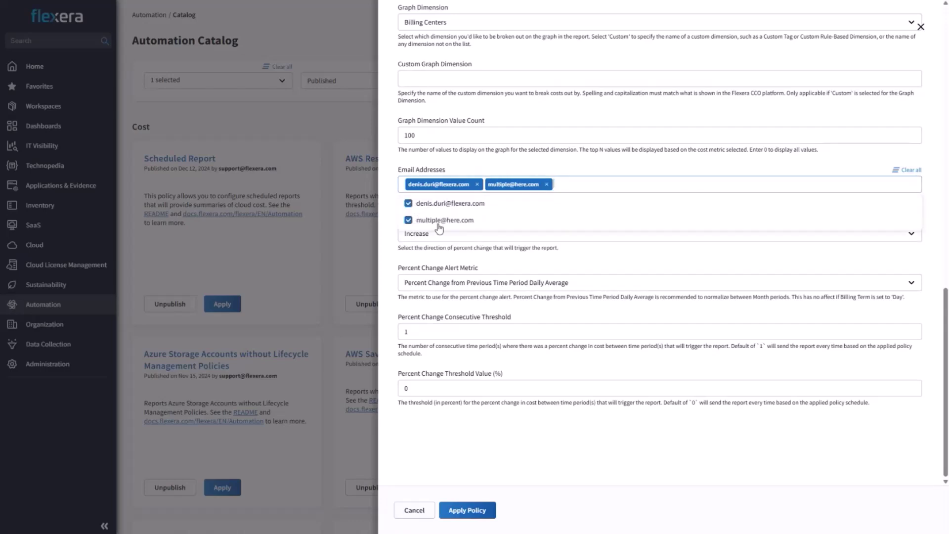
left_click(409, 220)
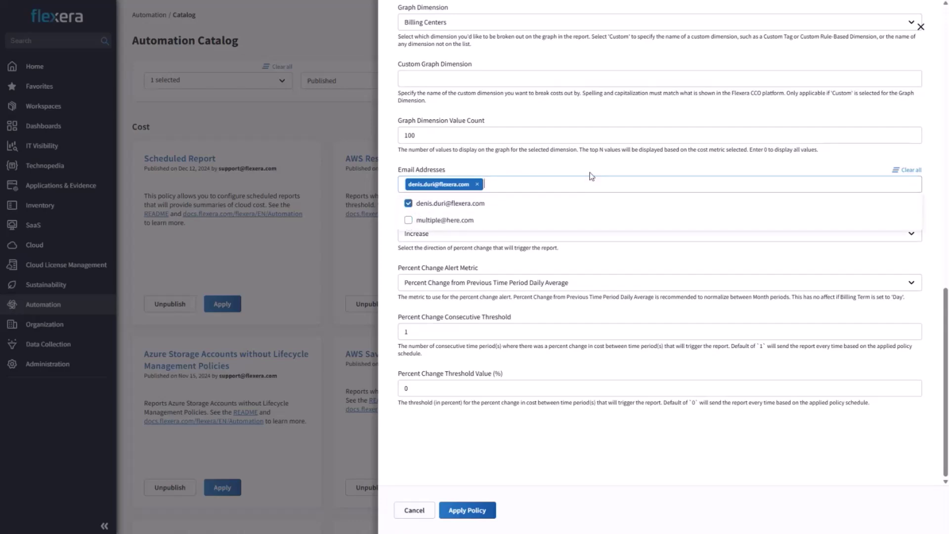
left_click(592, 176)
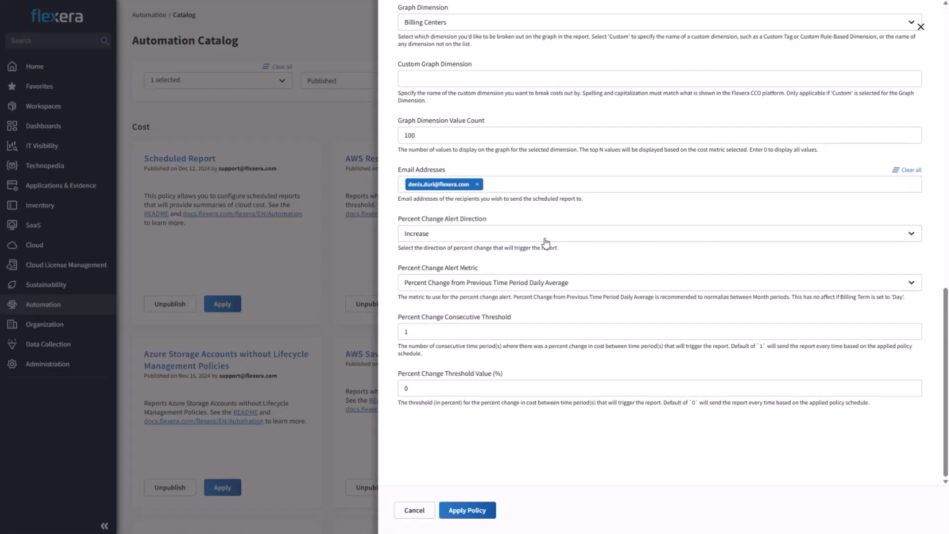
- Review the percent change alert direction options, the consecutive threshold and the threshold value, keeping the defaults
left_click(515, 237)
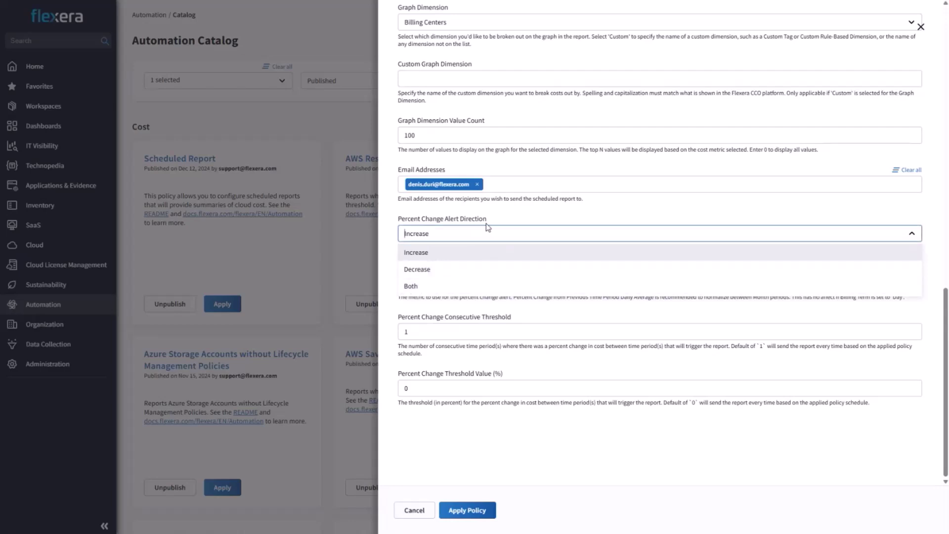
left_click(507, 216)
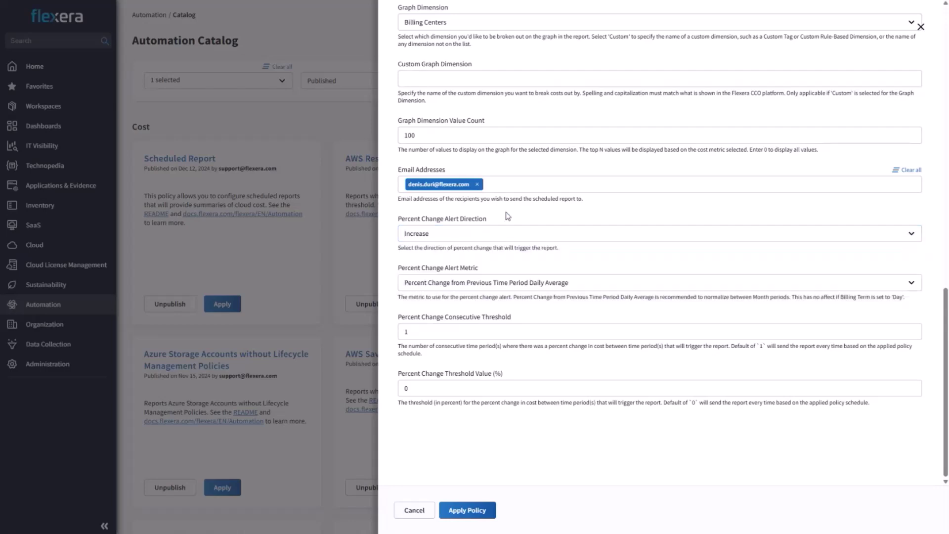
double_click(444, 334)
double_click(468, 389)
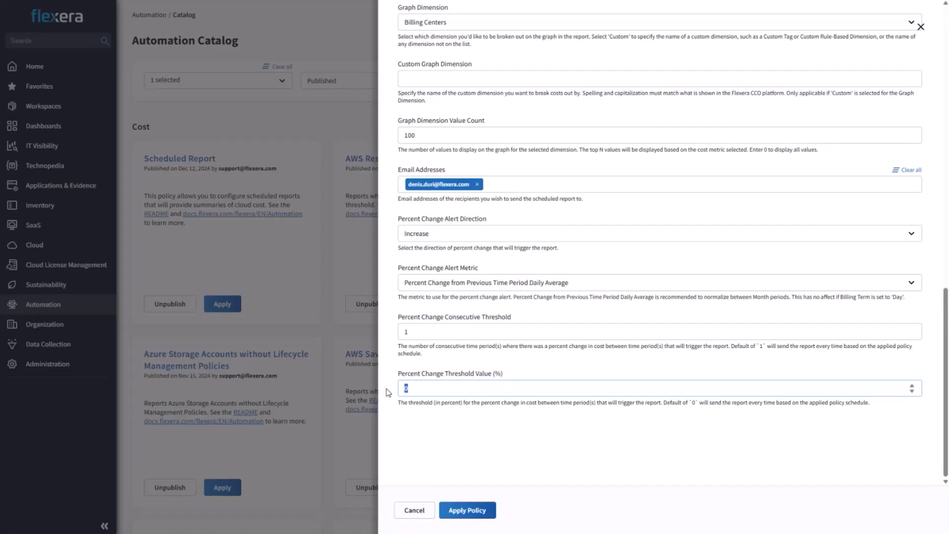
left_click(417, 390)
left_click(445, 234)
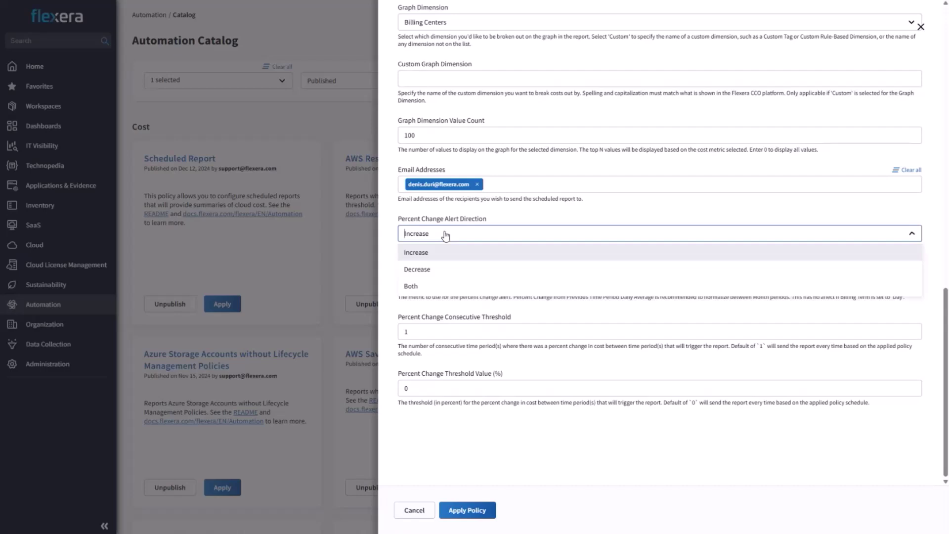
left_click(503, 235)
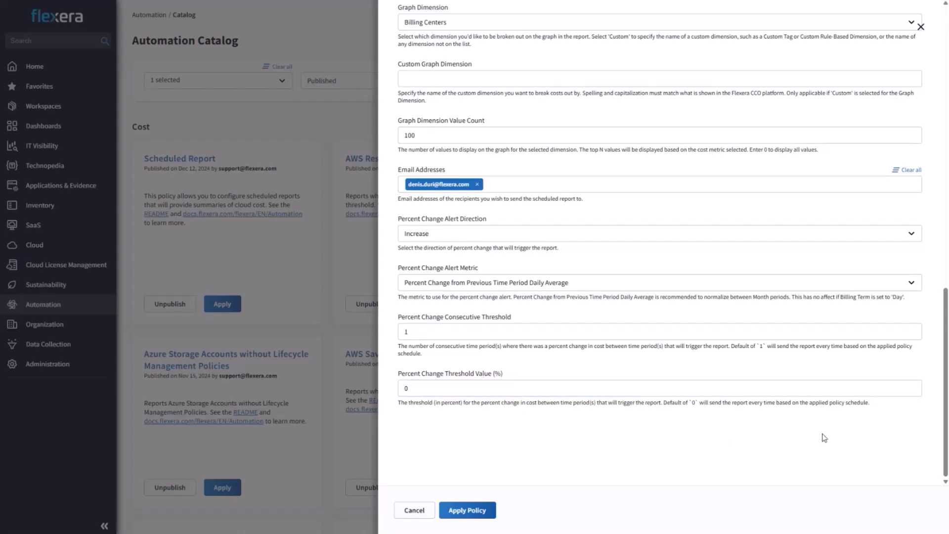
- Check the completed report settings once more and apply the Scheduled Report policy
left_click_drag(944, 426, 939, 459)
scroll(530, 260, "up", 5)
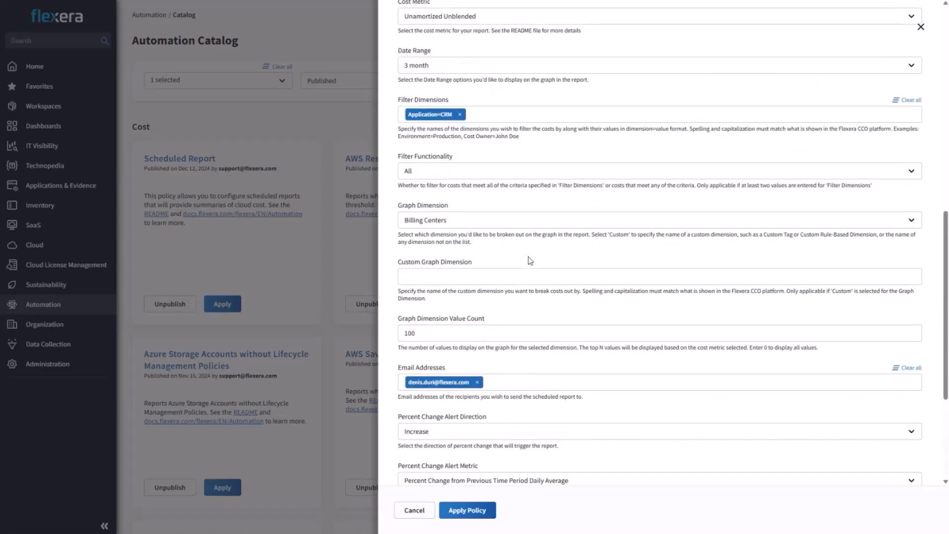
scroll(529, 258, "down", 4)
left_click(482, 510)
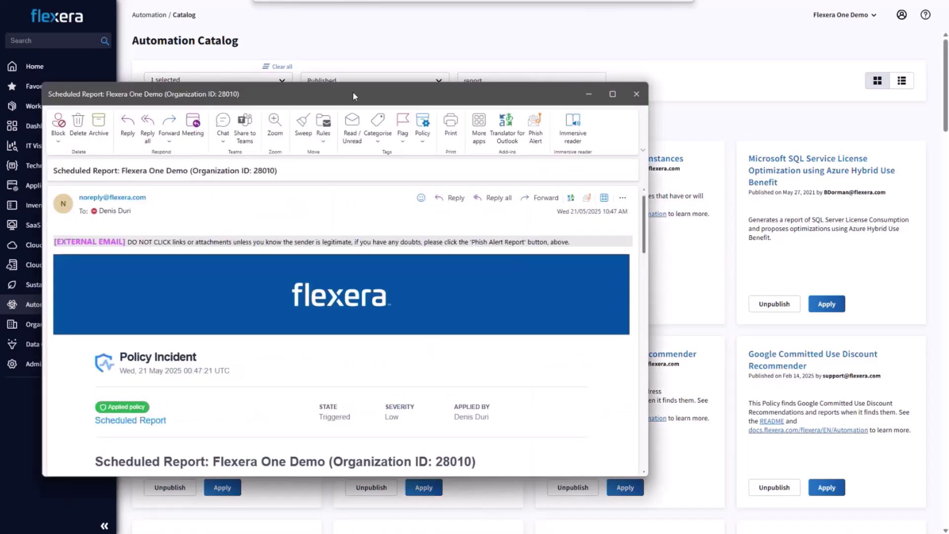
- Switch to the Scheduled Report email in Outlook, maximize its window, and examine the report parameters, spending overview chart and cost table
left_click_drag(353, 93, 485, 68)
double_click(486, 69)
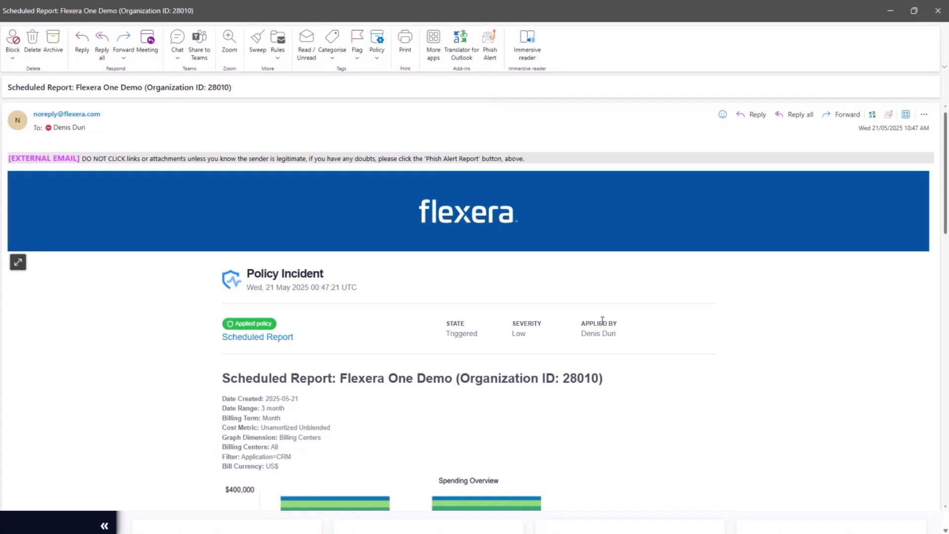
scroll(601, 320, "down", 2)
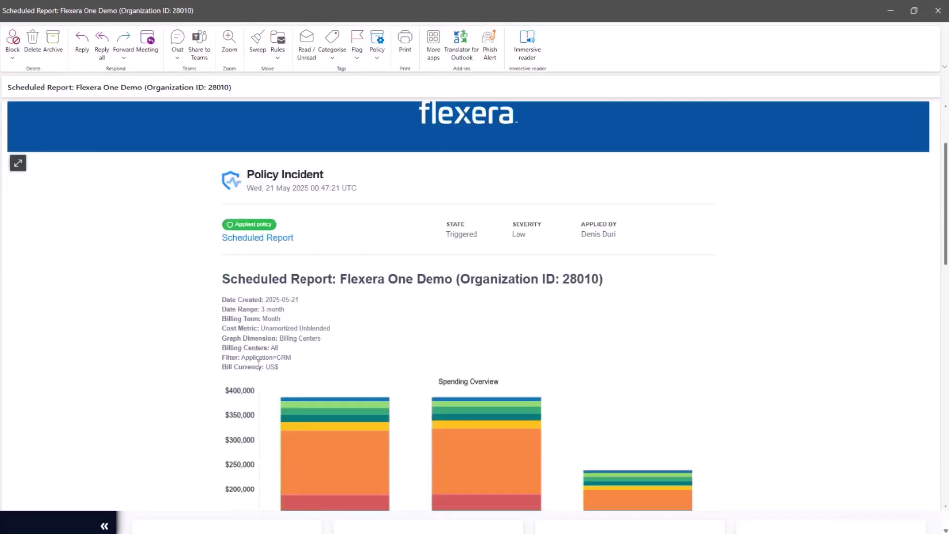
scroll(415, 329, "down", 4)
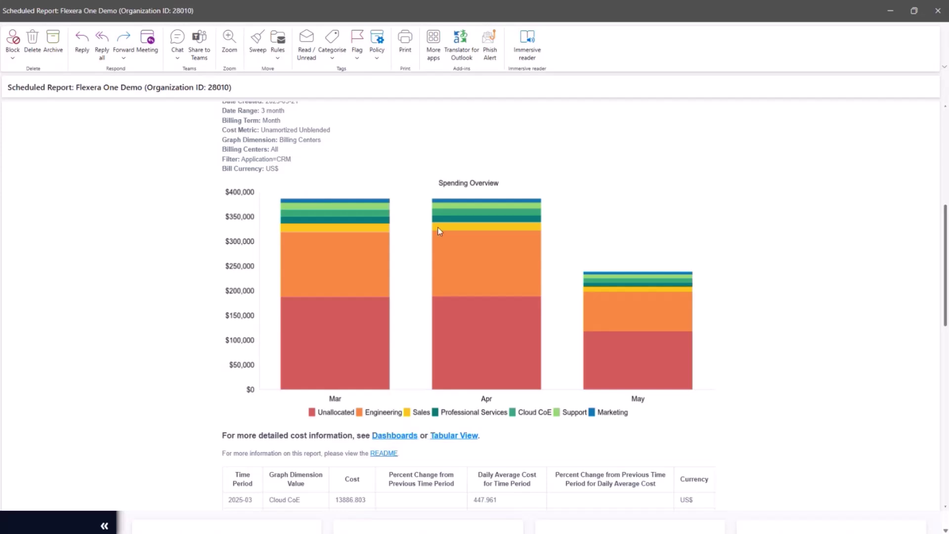
scroll(436, 259, "down", 2)
scroll(430, 273, "down", 5)
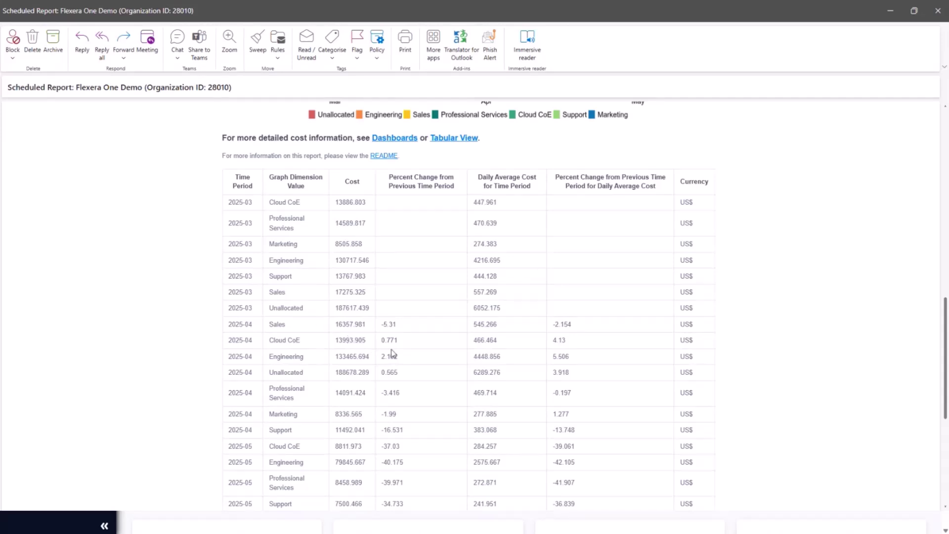
- Examine the April Sales percent change values in the cost table and the link to the incident details below it
left_click_drag(410, 329, 381, 327)
left_click_drag(573, 329, 552, 325)
scroll(434, 332, "down", 2)
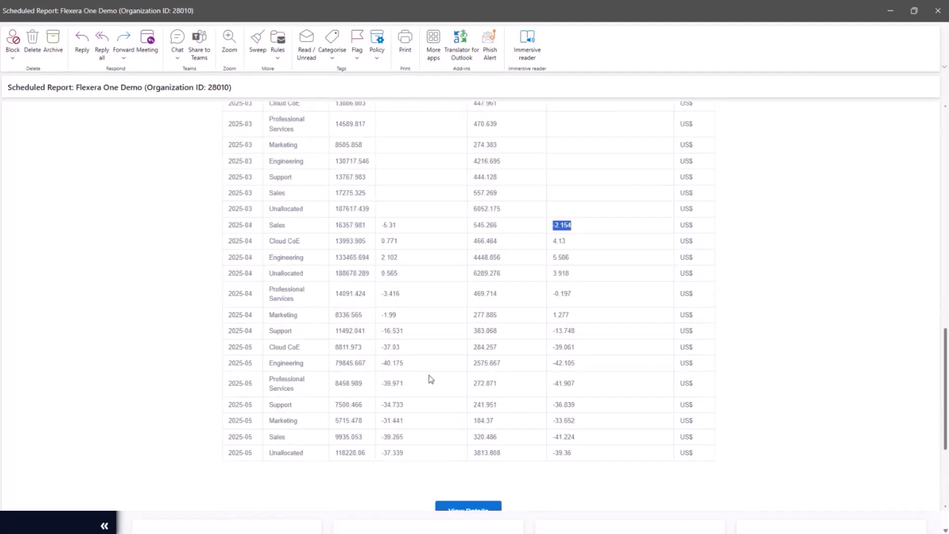
scroll(435, 372, "down", 2)
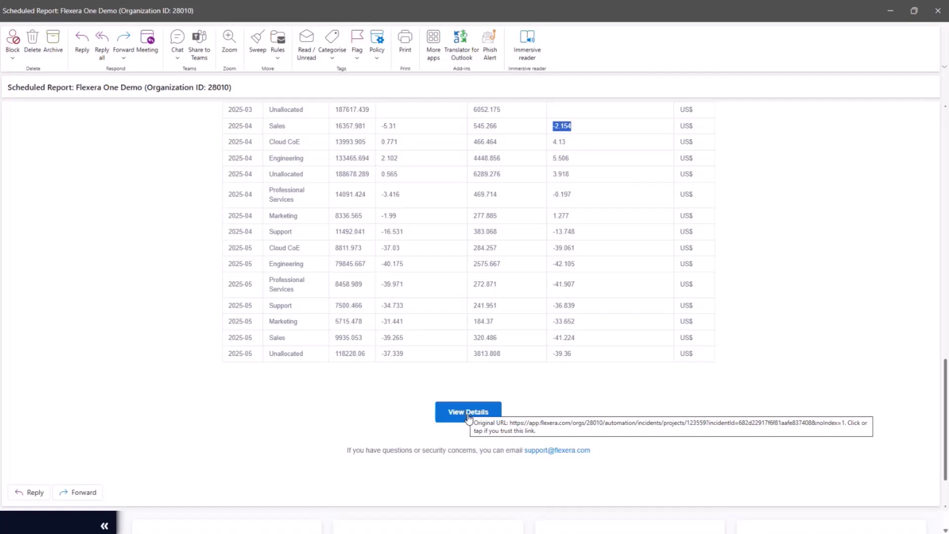
- Return to the report's spending chart and open the linked README for more information on the report
scroll(579, 295, "up", 3)
scroll(580, 295, "up", 7)
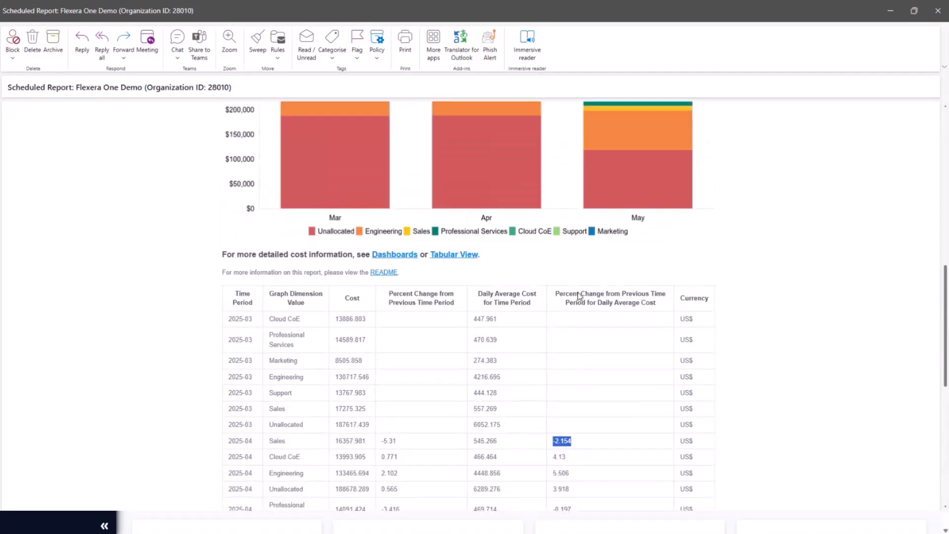
scroll(600, 300, "up", 1)
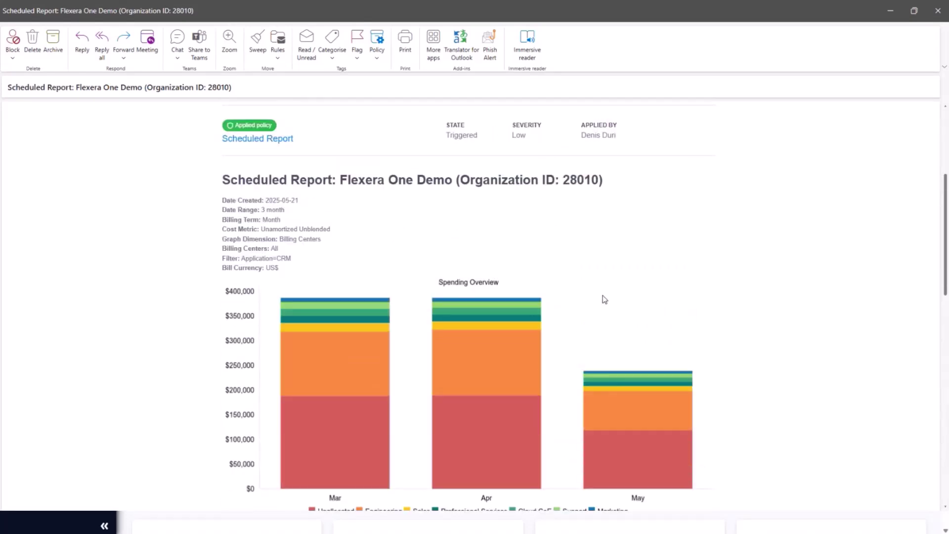
scroll(603, 295, "down", 4)
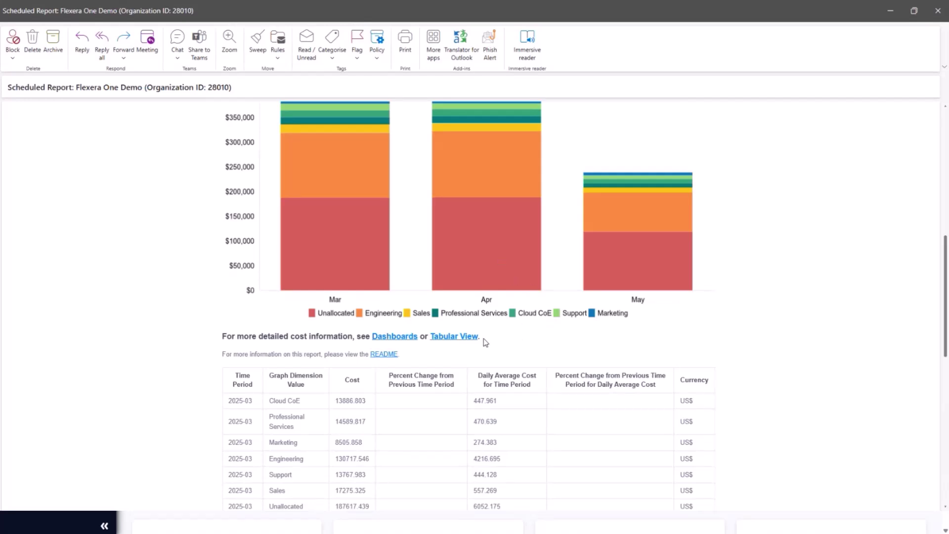
left_click(386, 355)
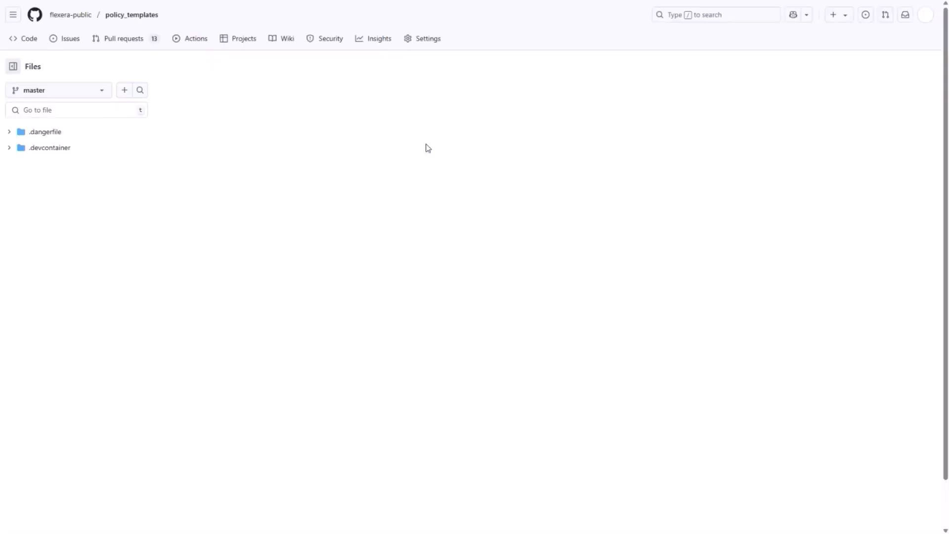
- Read through the Scheduled Report README, examining what the policy does, its input parameters, policy actions and prerequisites
scroll(460, 261, "down", 1)
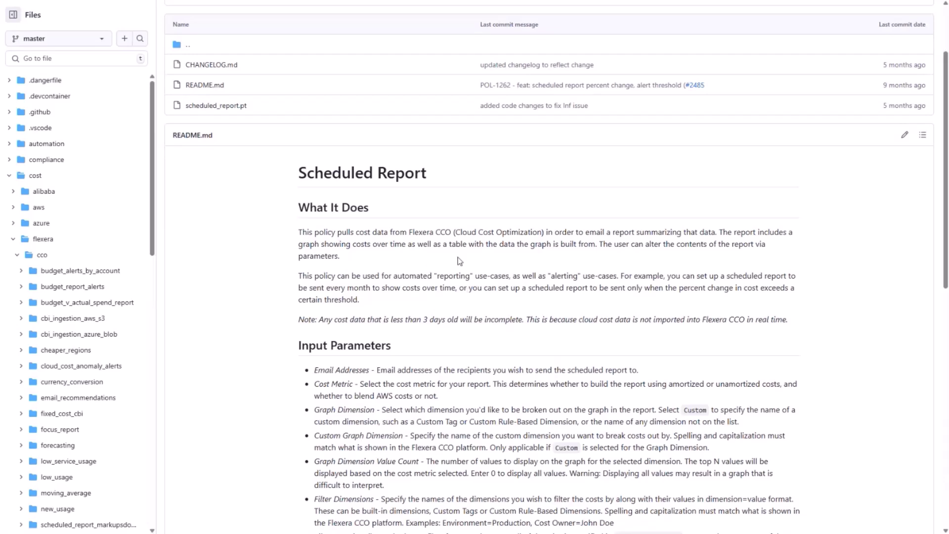
scroll(385, 300, "down", 2)
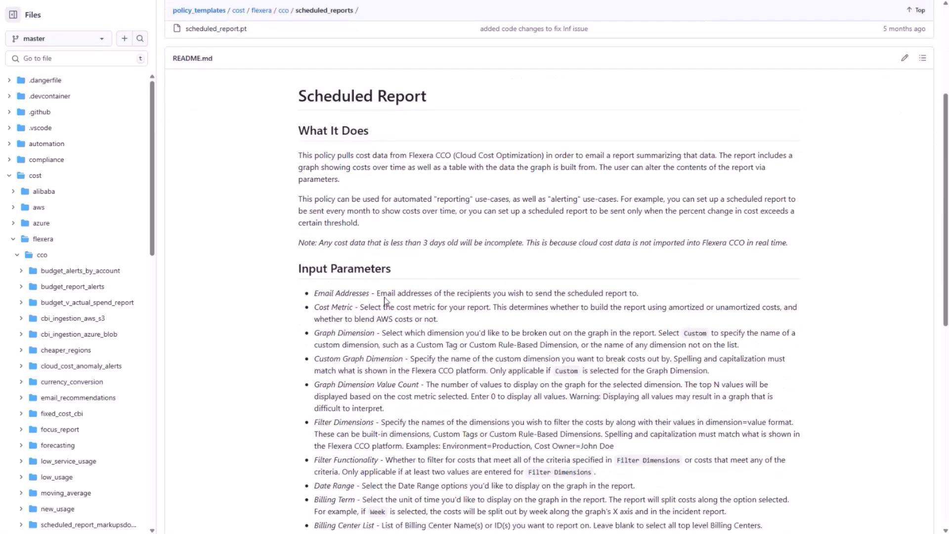
scroll(359, 321, "down", 1)
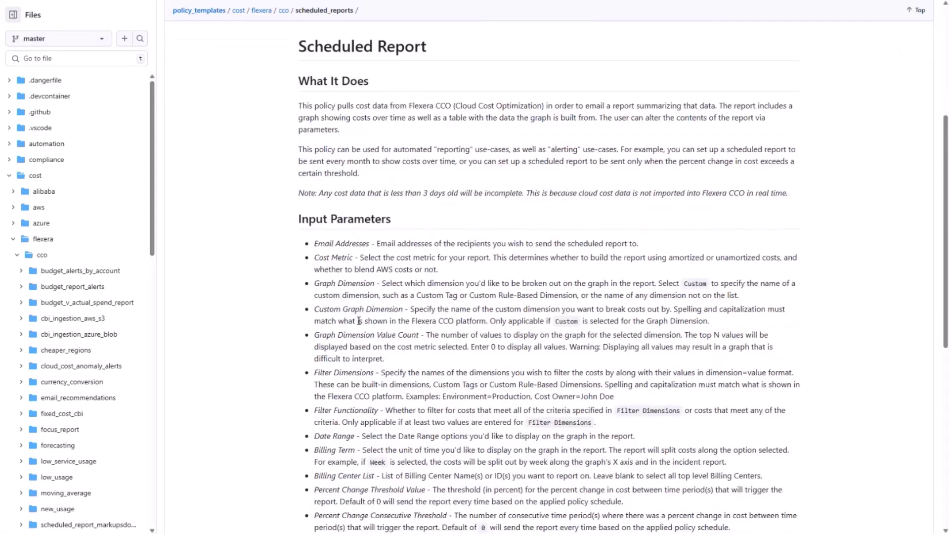
scroll(359, 320, "down", 3)
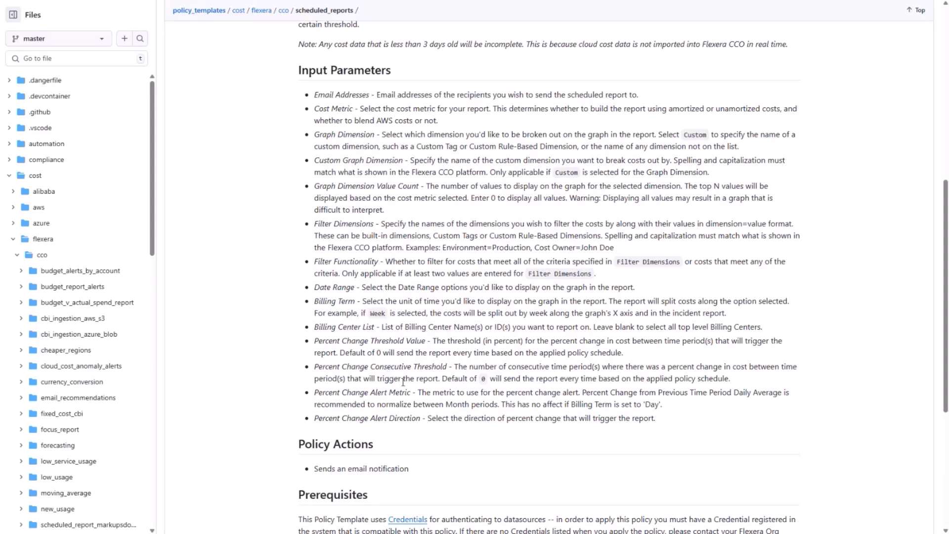
scroll(403, 376, "down", 4)
scroll(416, 370, "up", 4)
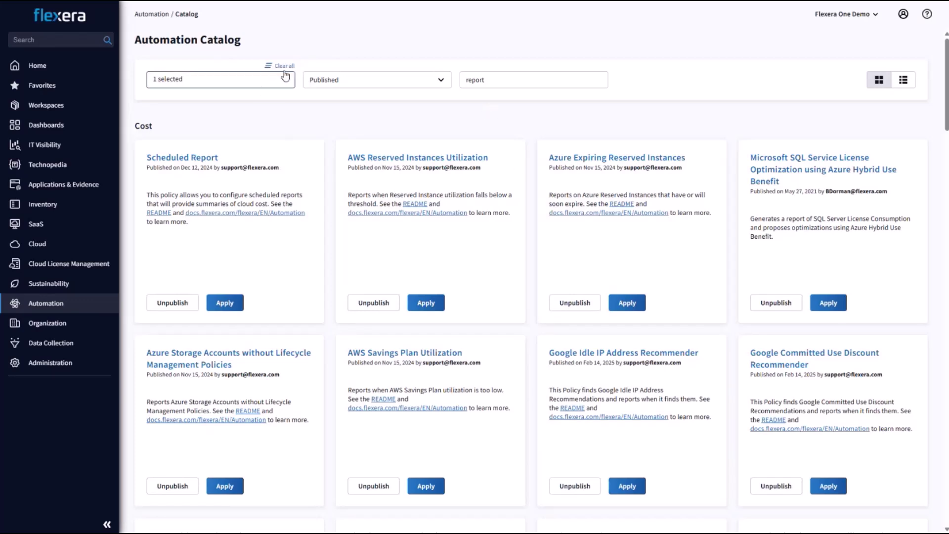
- In Flexera's Automation Catalog, add Compliance, Meta, Onboarding, Operational, SaaS Management and Security to the category filter, and activate the search text for editing
left_click(288, 86)
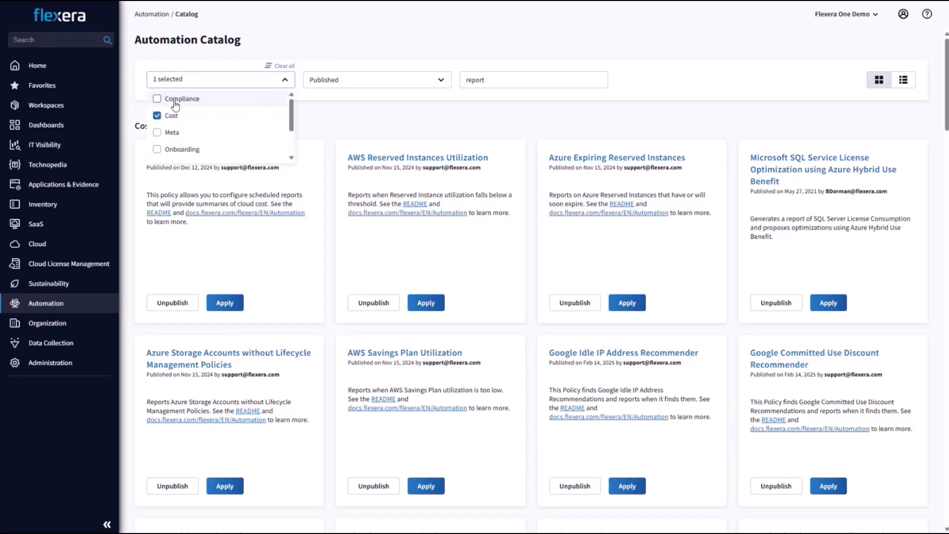
left_click(157, 98)
left_click(156, 132)
left_click(157, 149)
scroll(158, 143, "down", 1)
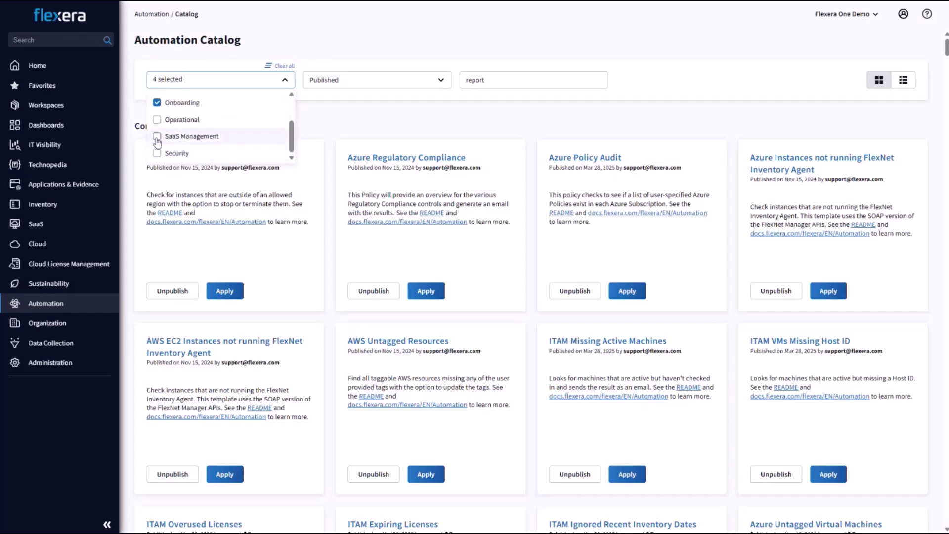
left_click(157, 119)
left_click(157, 136)
left_click(157, 153)
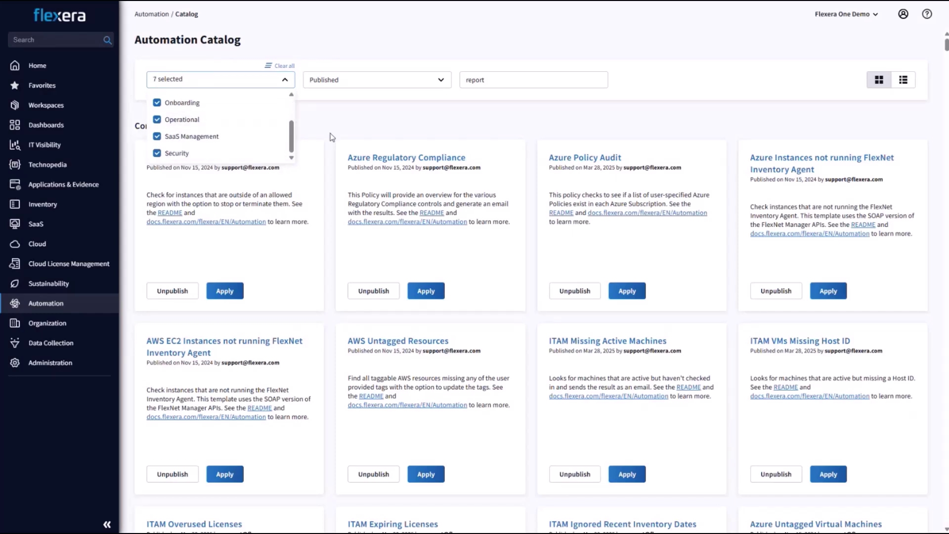
left_click(536, 87)
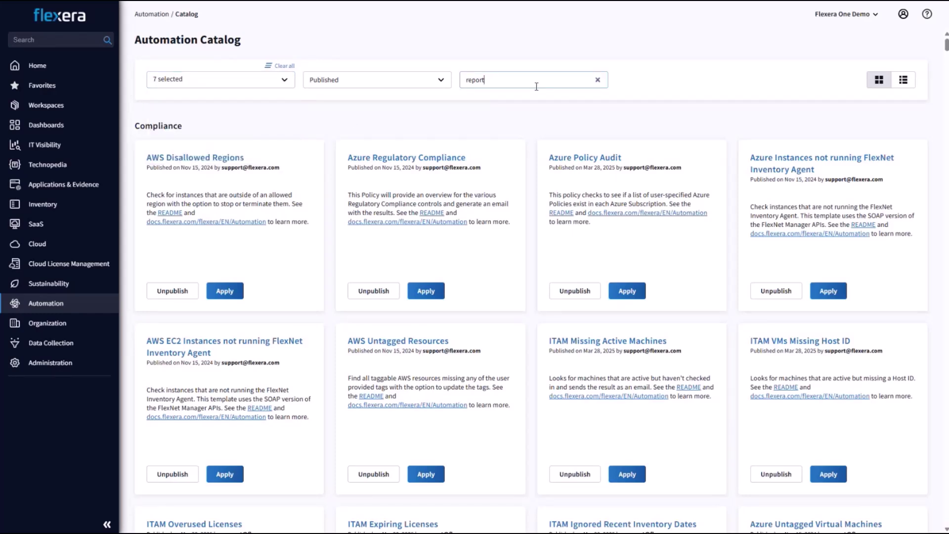